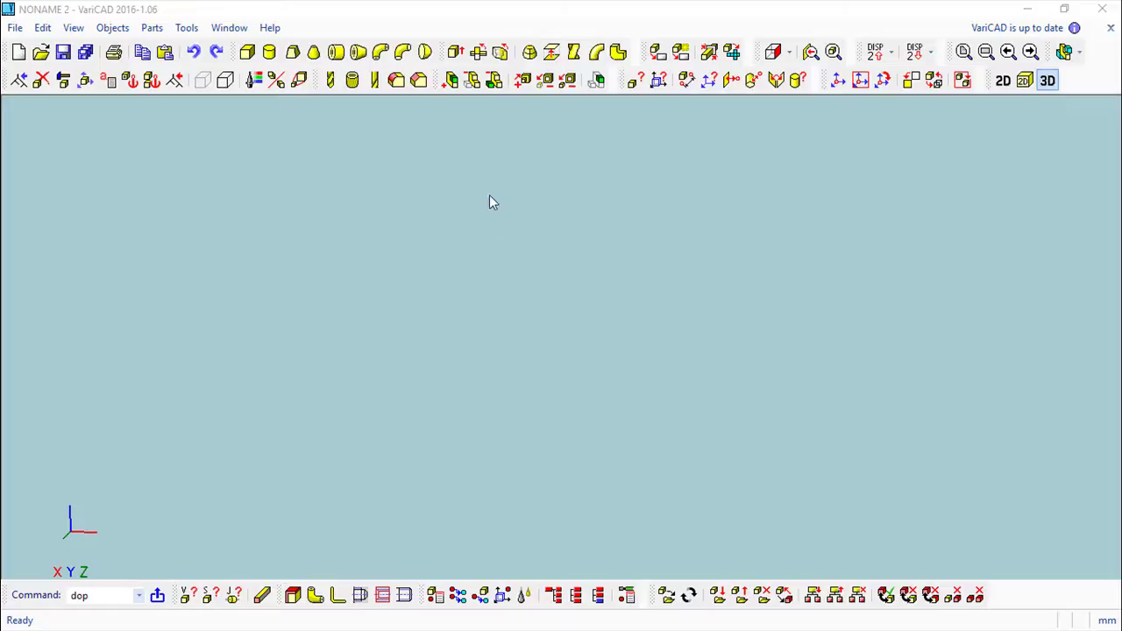
Create a box solid and insert it at the proposed location.
left_click(246, 51)
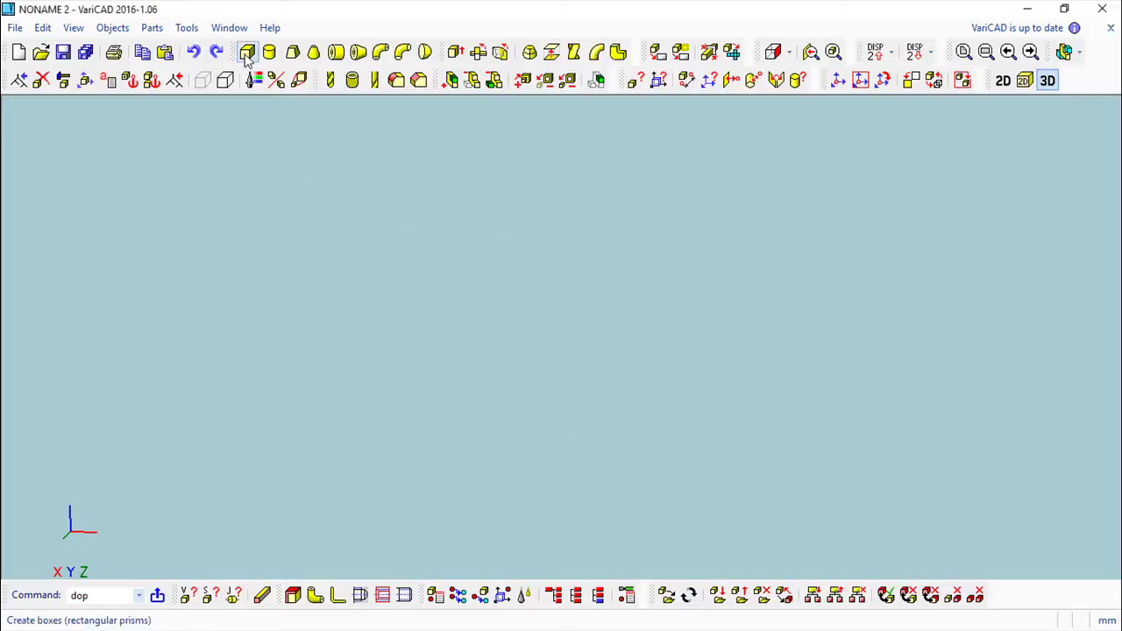
left_click(217, 346)
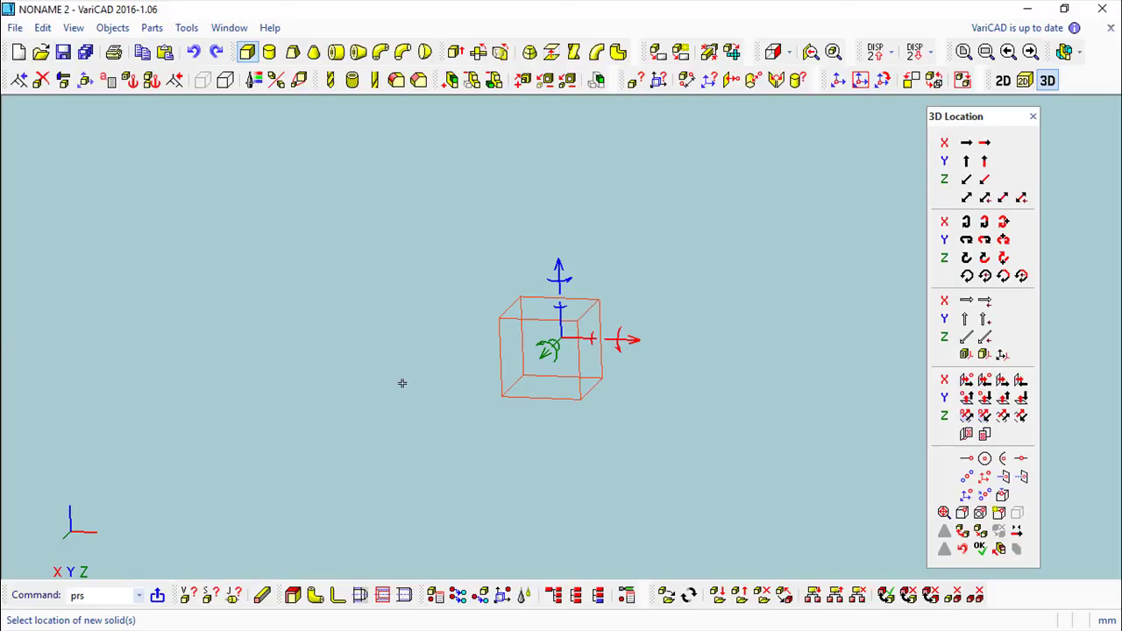
left_click(980, 548)
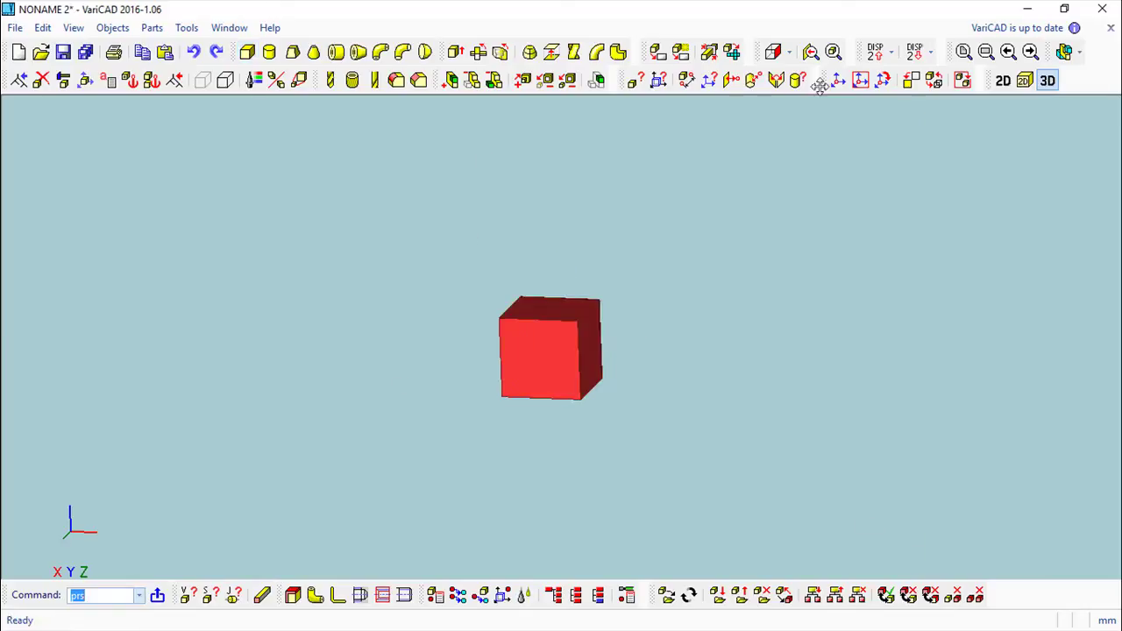
left_click(963, 52)
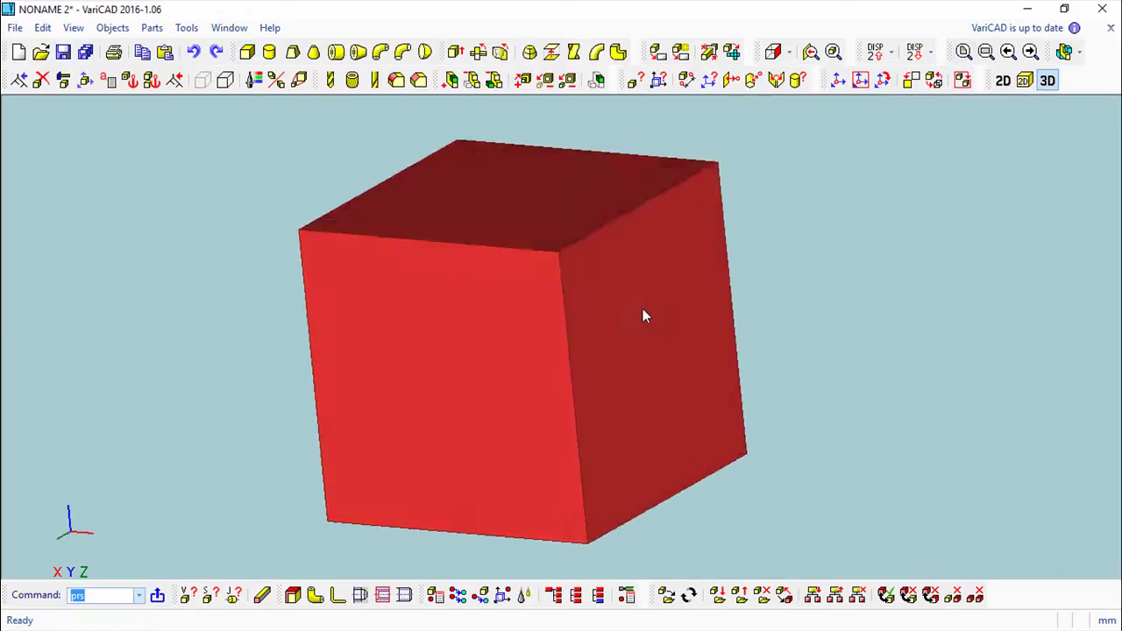
middle_click_drag(694, 324, 760, 342)
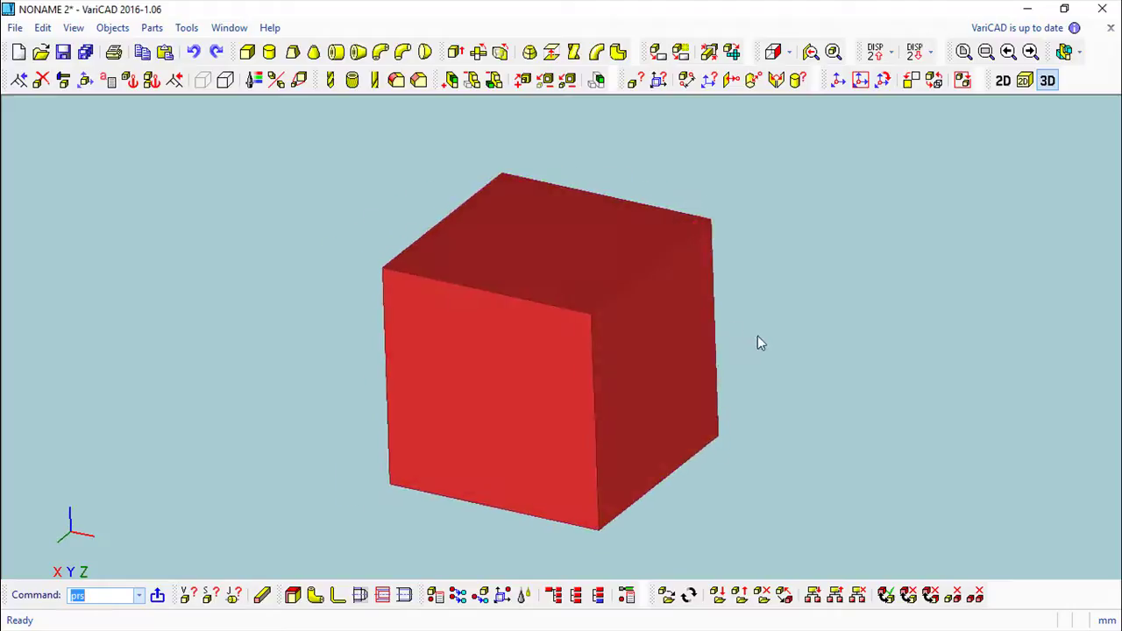
Fillet the three box edges that meet at the front upper corner, selecting them as continuous edges.
left_click(112, 27)
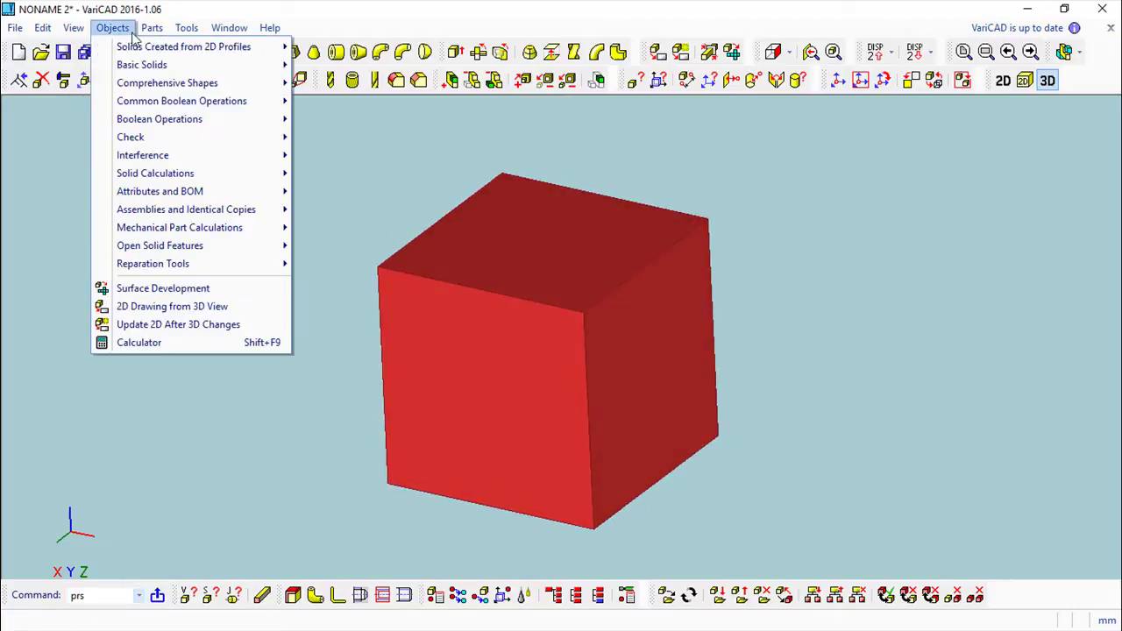
mouse_move(155, 103)
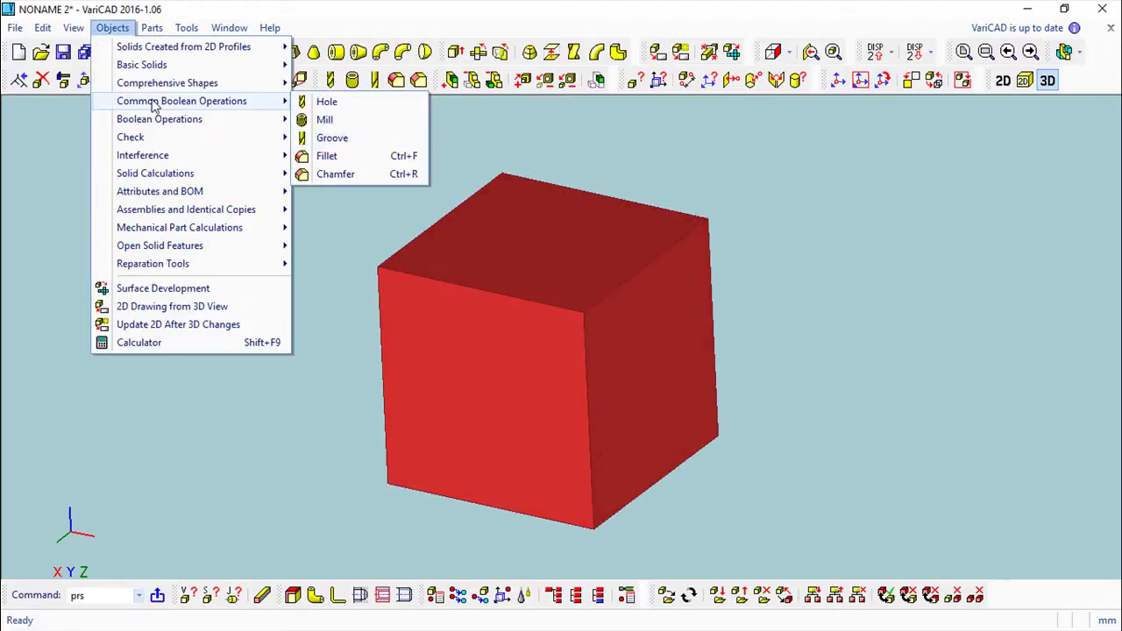
left_click(337, 158)
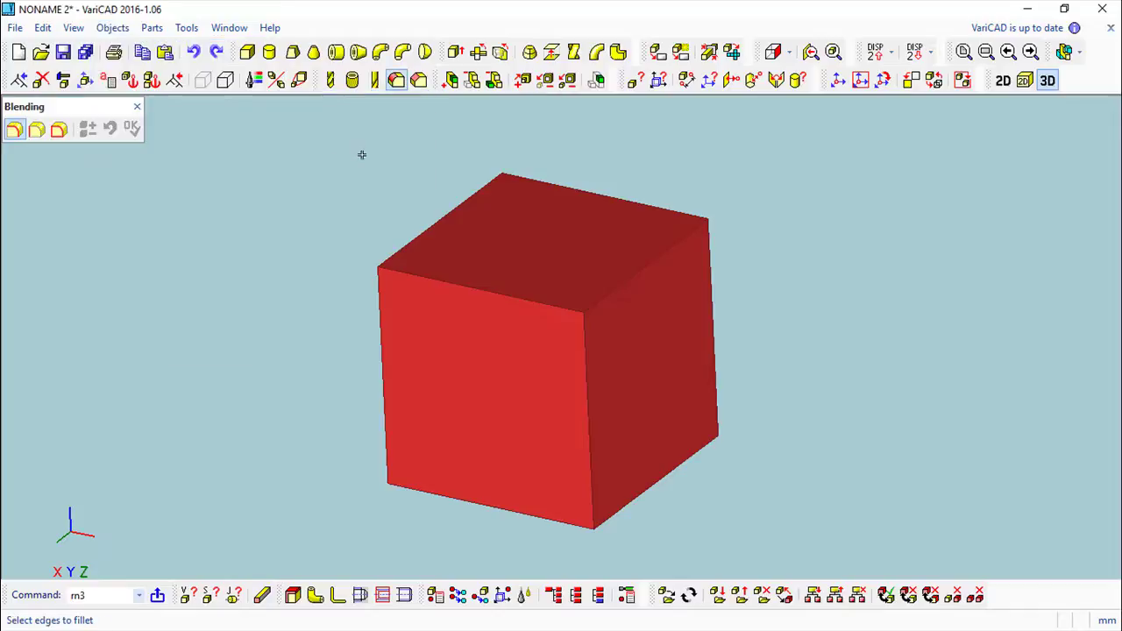
left_click(14, 131)
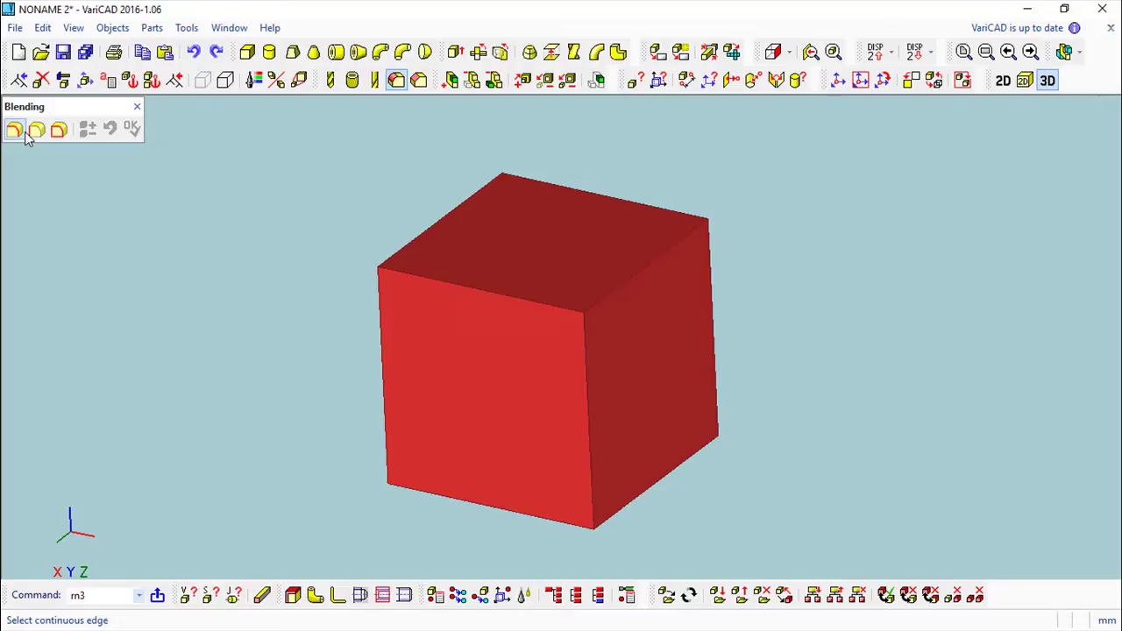
left_click(453, 289)
left_click(602, 298)
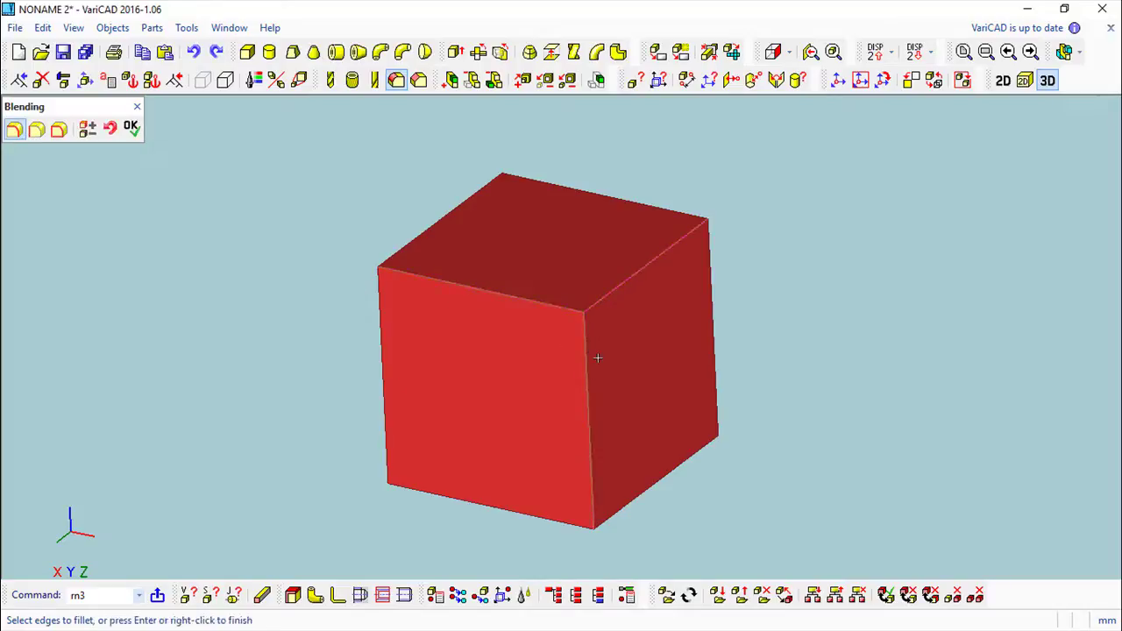
mouse_move(850, 376)
middle_mouse_down()
mouse_move(862, 409)
mouse_move(847, 394)
middle_mouse_up()
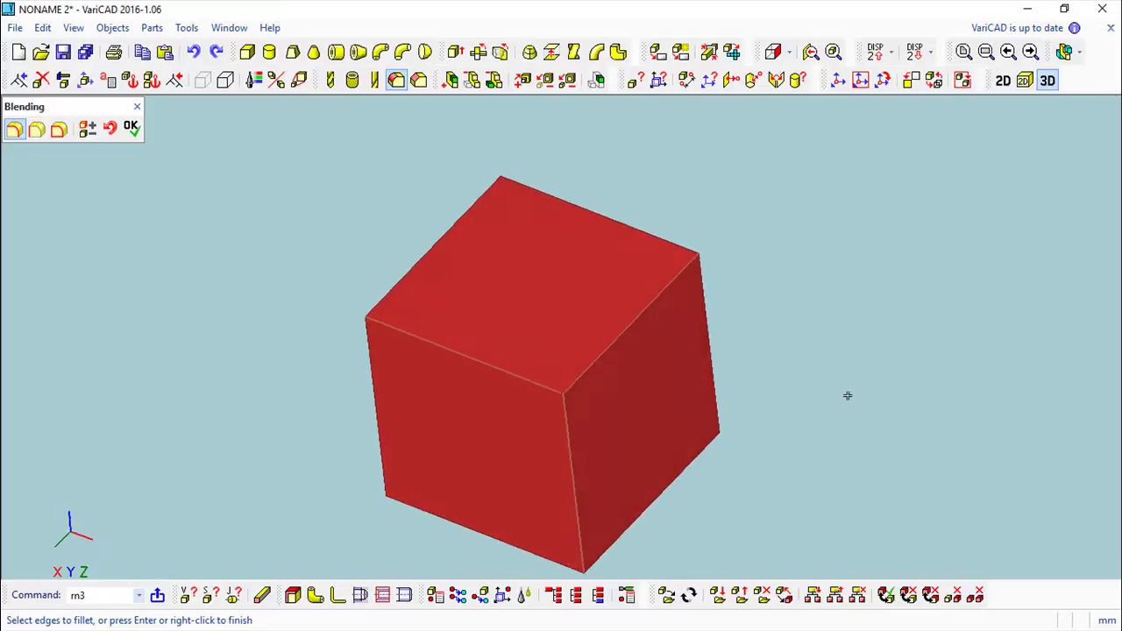
left_click(132, 127)
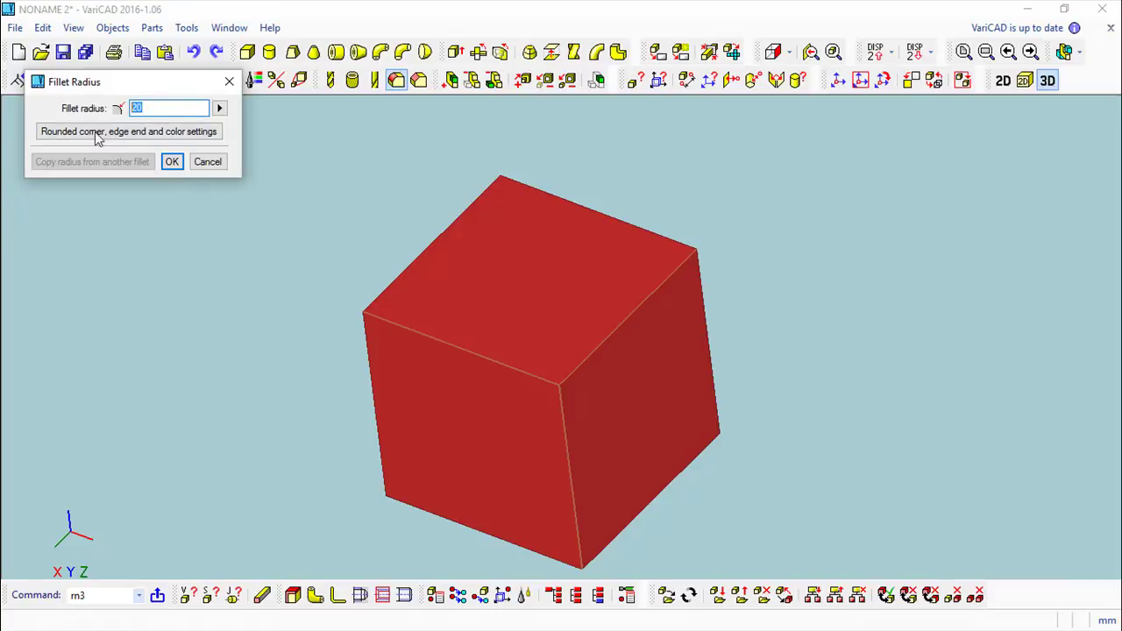
left_click(171, 161)
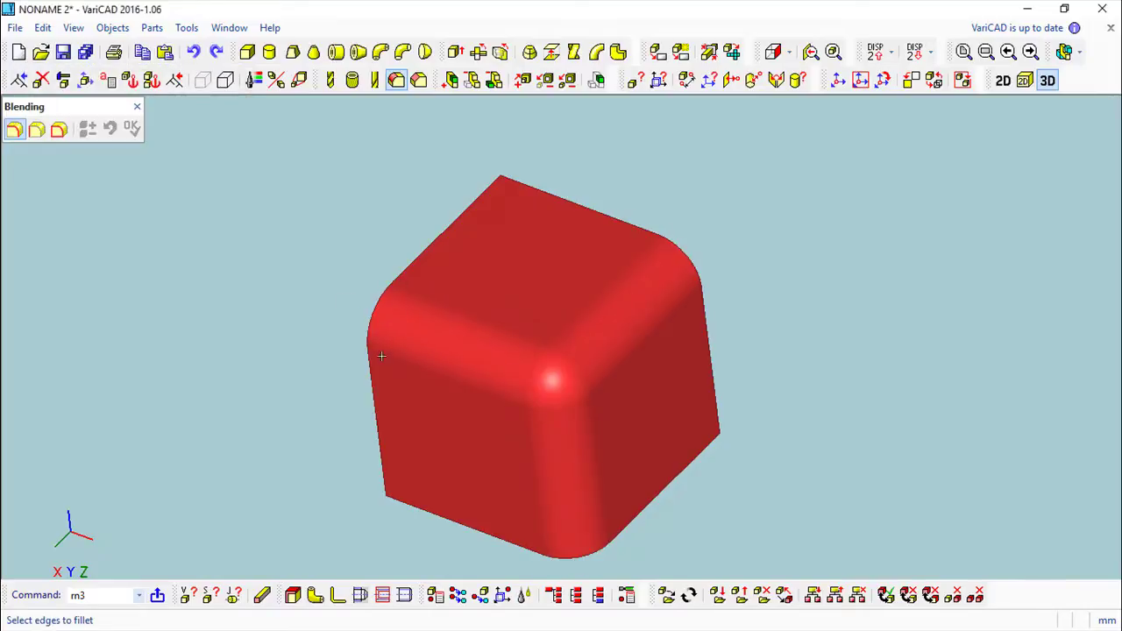
Try to fillet the patch outline of the flat side face with one rounded corner, using a 10 mm radius.
middle_click_drag(382, 356, 388, 291)
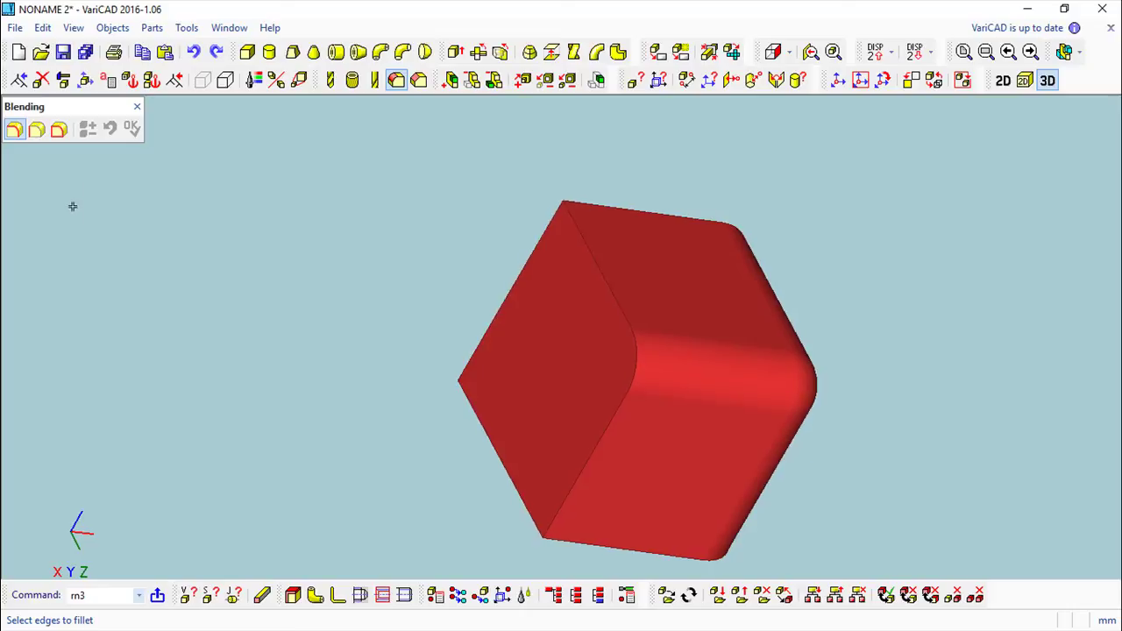
left_click(36, 132)
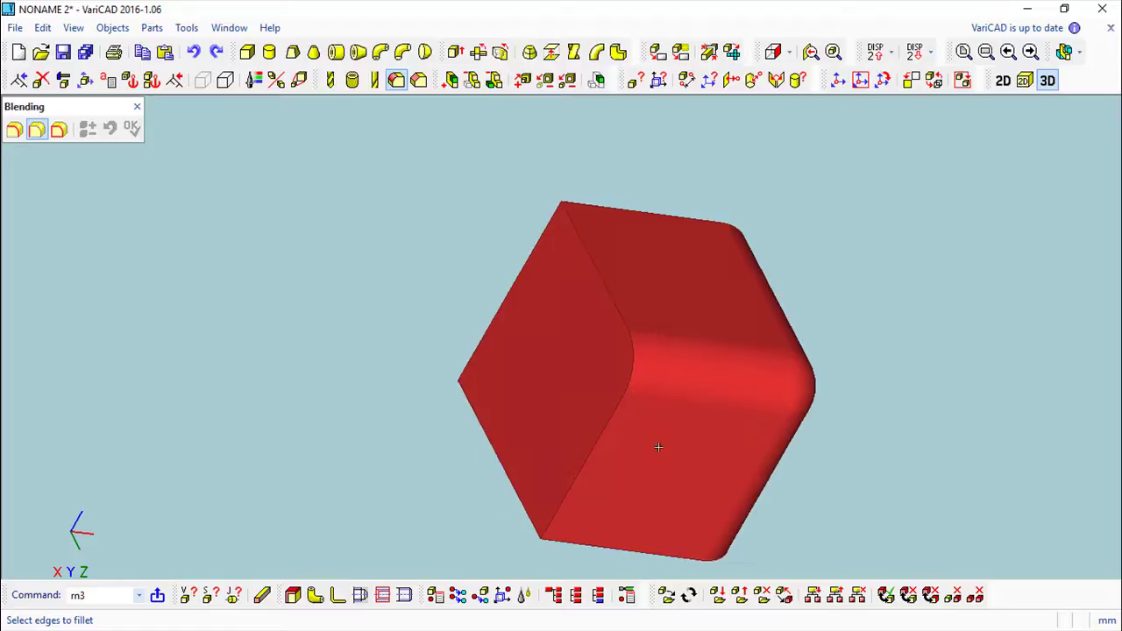
key("Left")
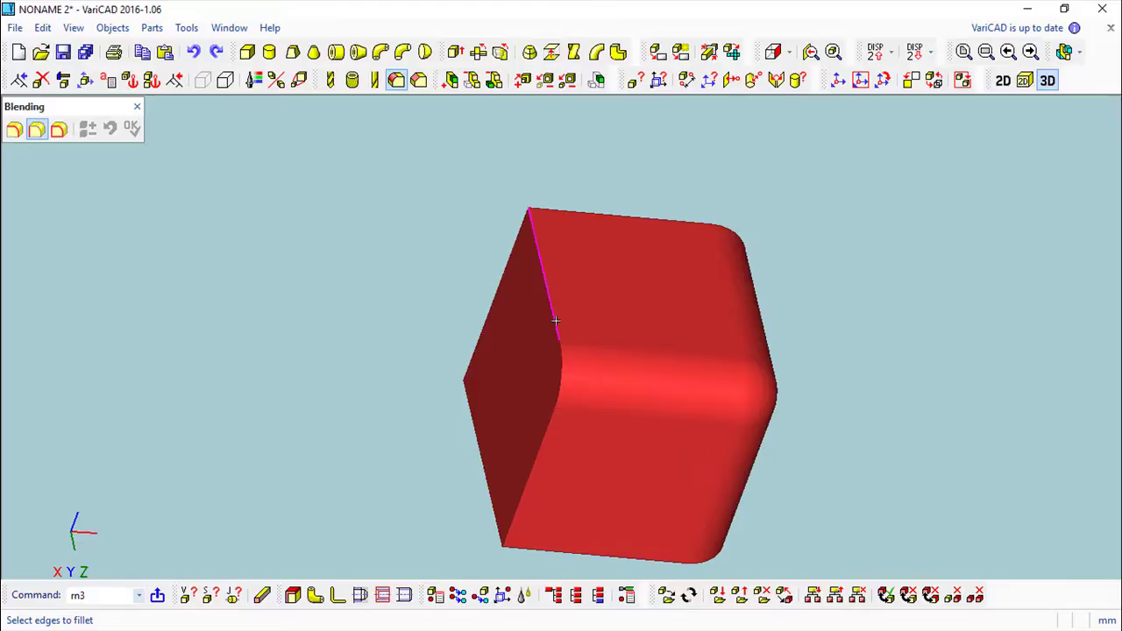
key("Up")
key("Up")
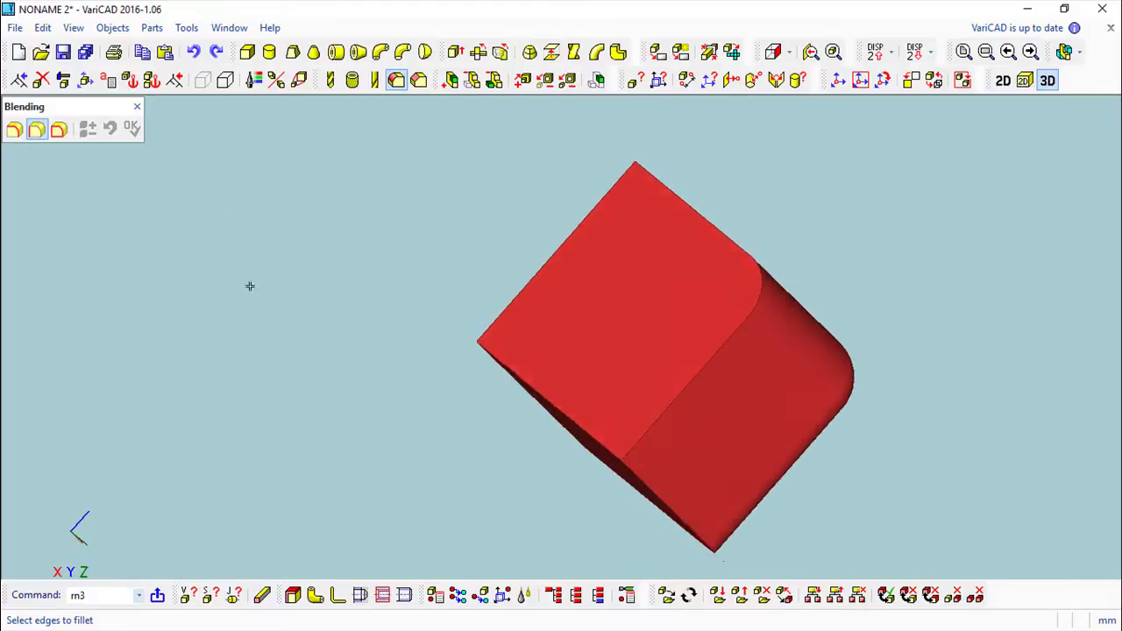
left_click(59, 130)
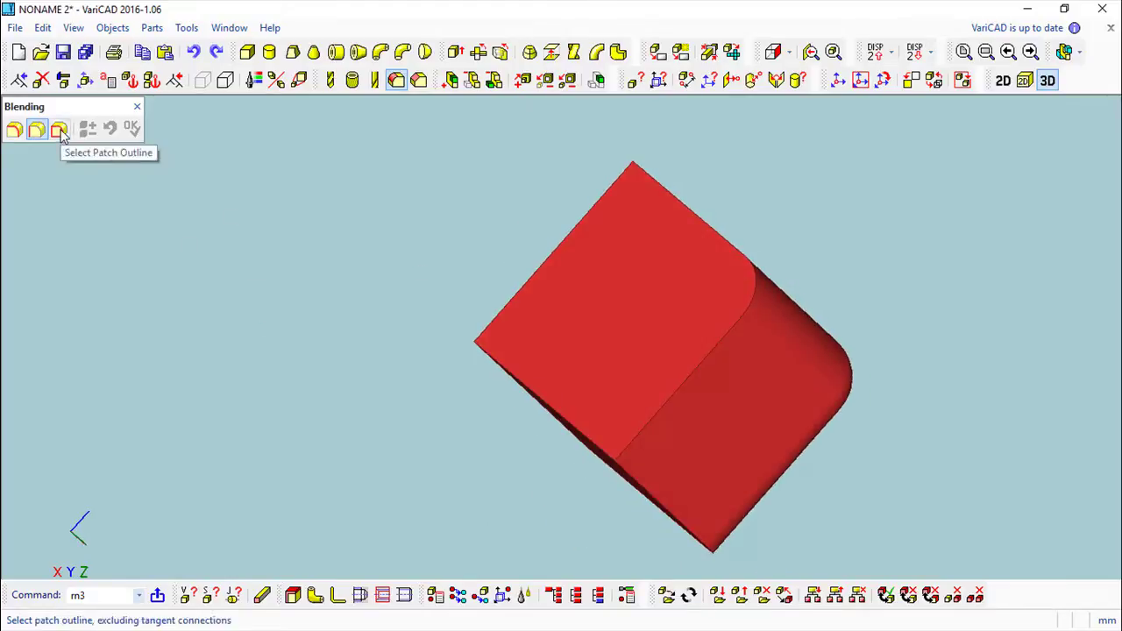
middle_click_drag(621, 356, 534, 455)
left_click(549, 432)
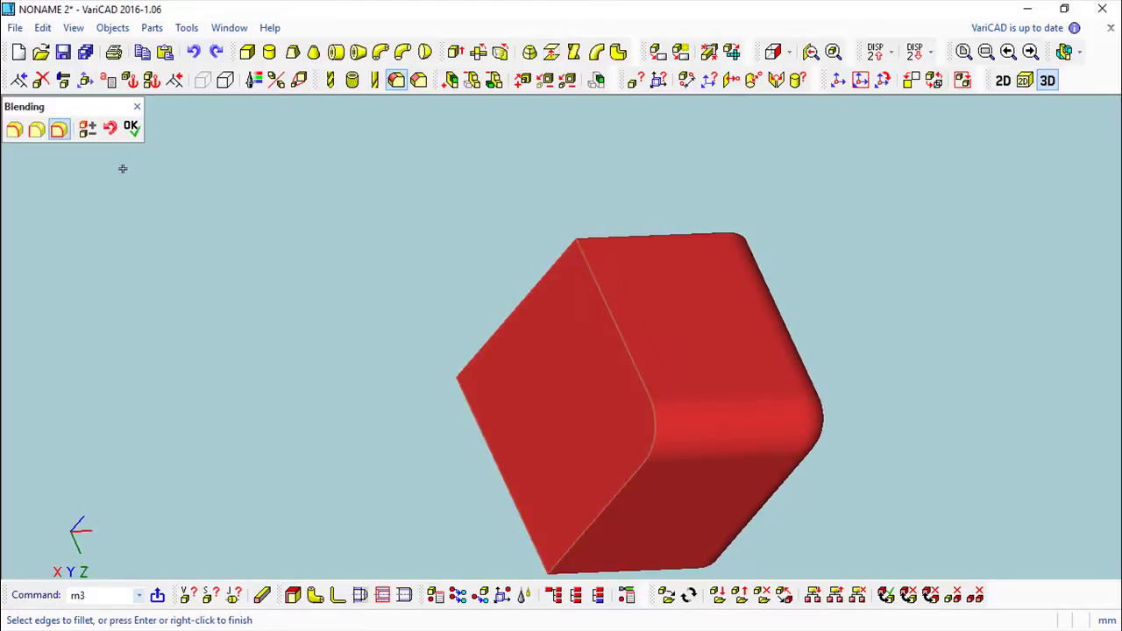
left_click(131, 127)
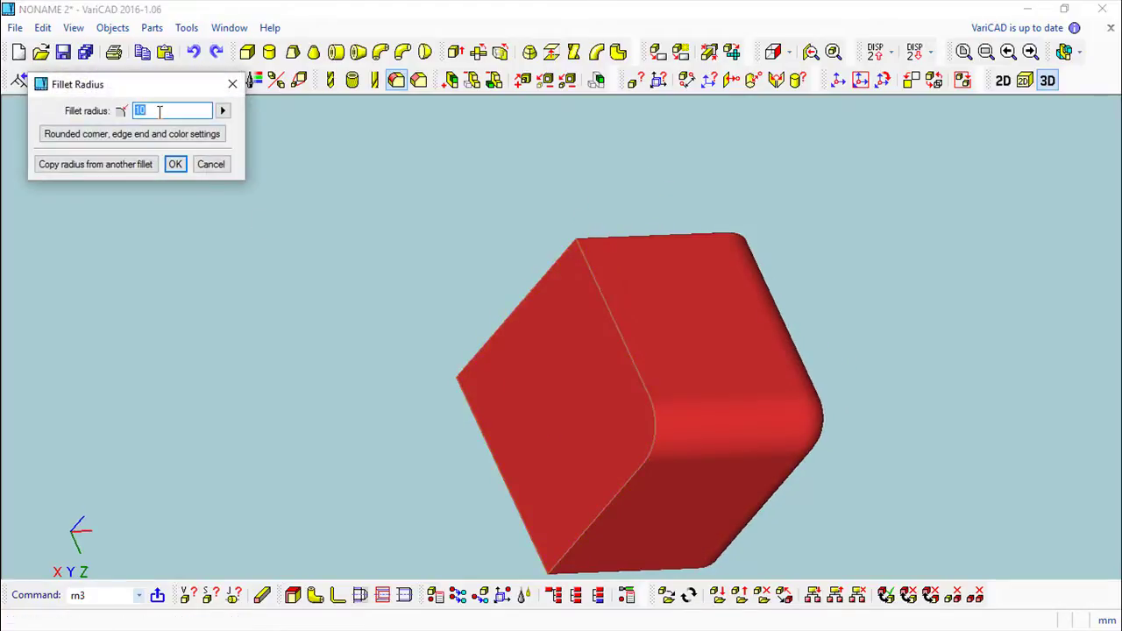
left_click(175, 164)
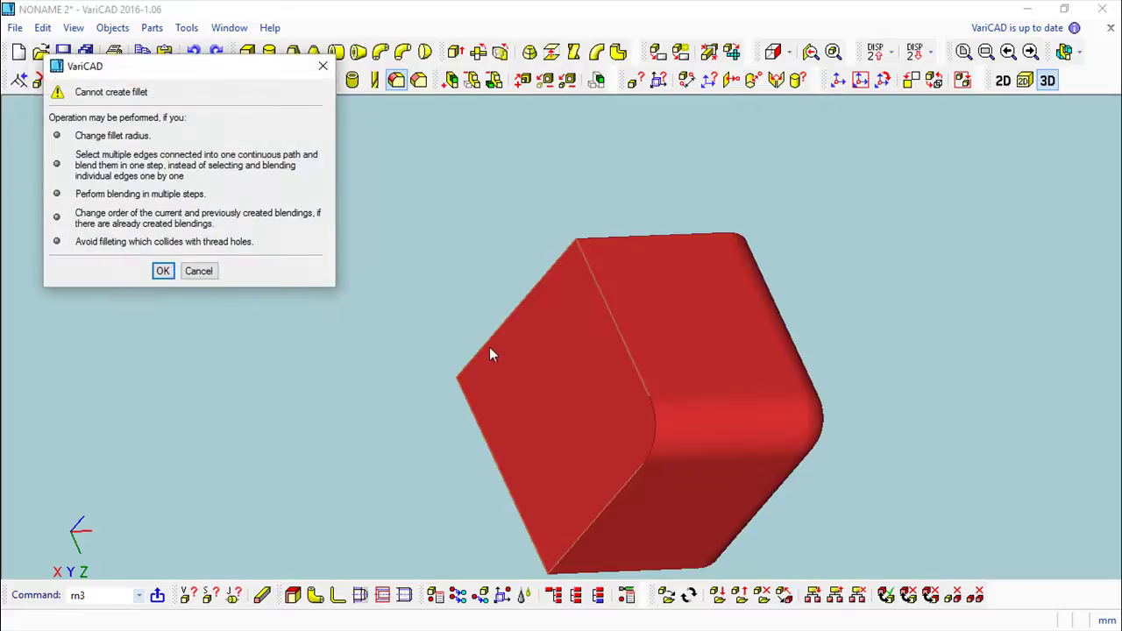
middle_click_drag(489, 354, 523, 293)
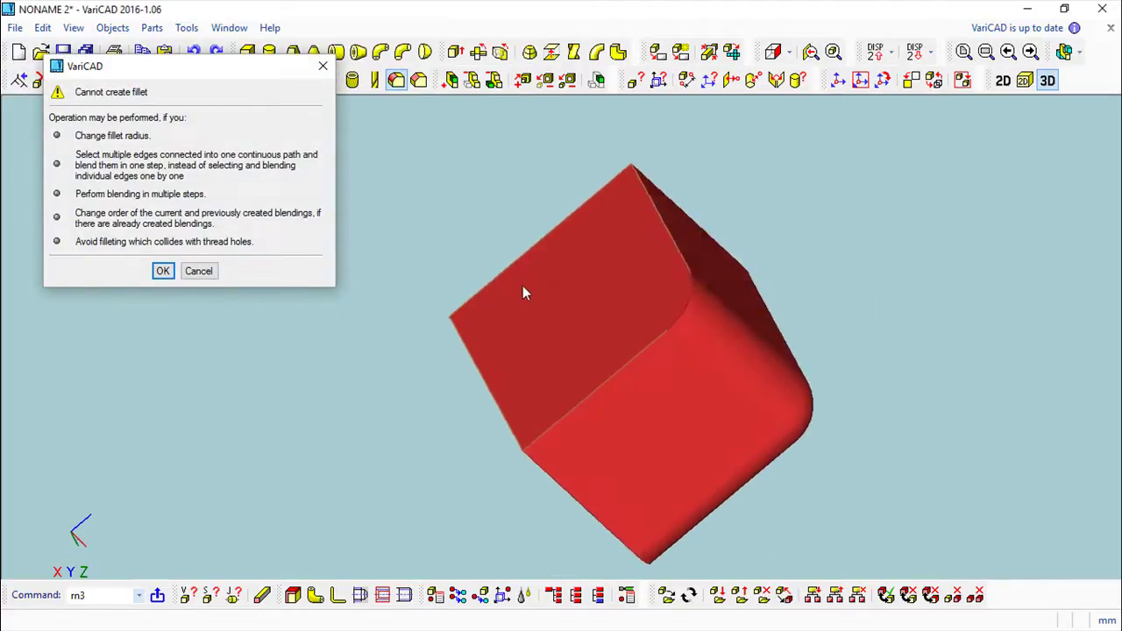
left_click(199, 271)
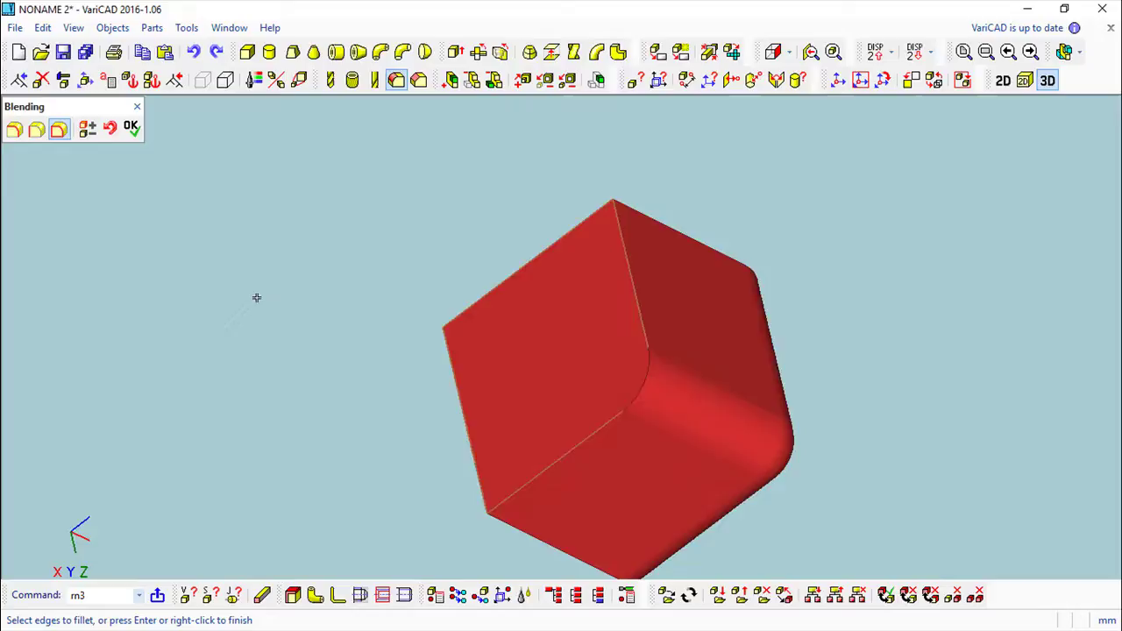
Fillet the selected outline of the flat side face with a 1 mm radius and finish filleting.
middle_click_drag(256, 298, 369, 316)
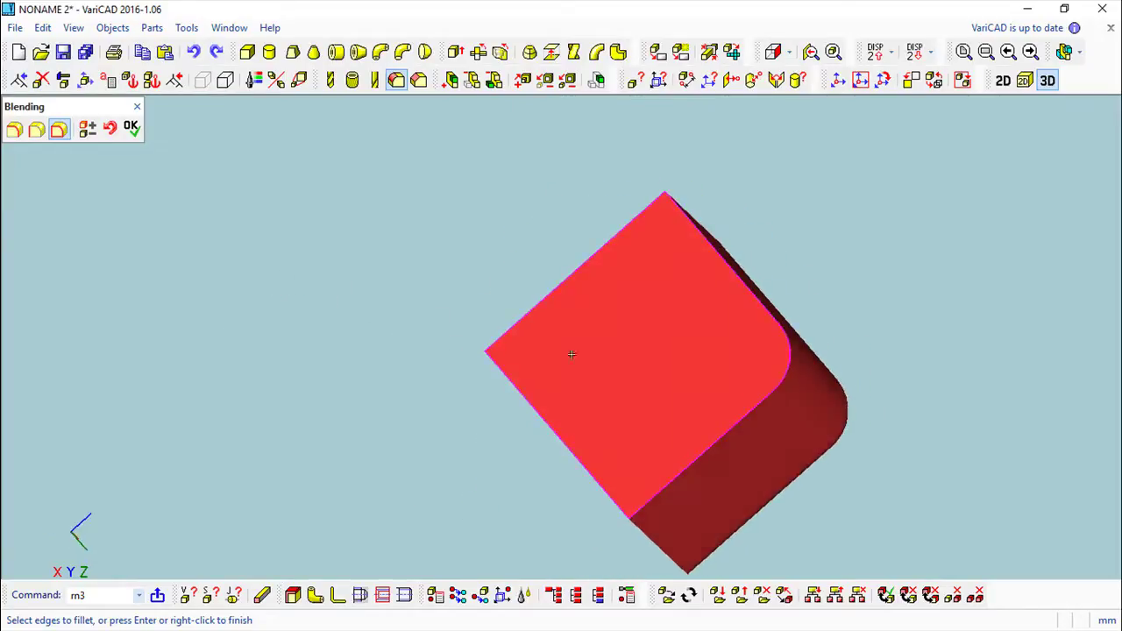
left_click(131, 129)
type("1")
key("Return")
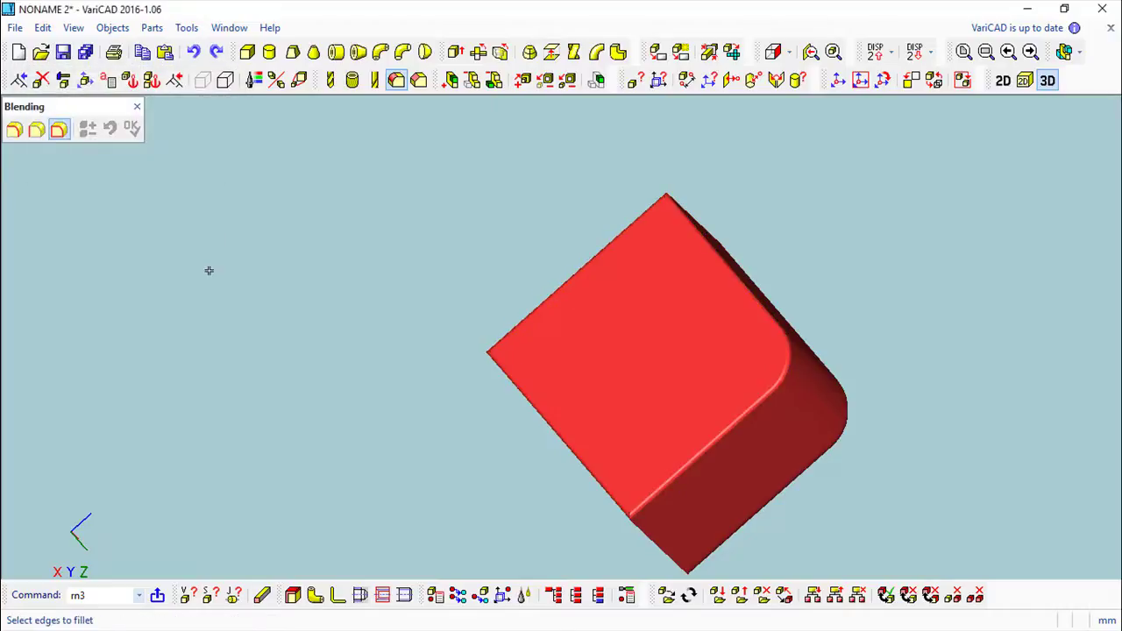
middle_click_drag(363, 403, 619, 391)
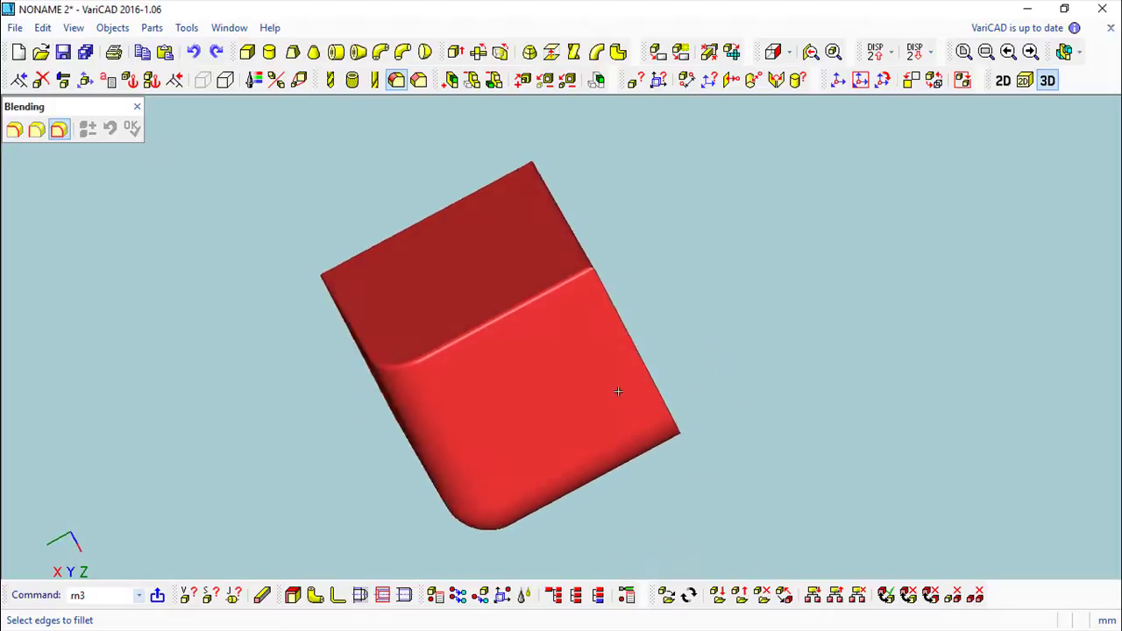
left_click(136, 109)
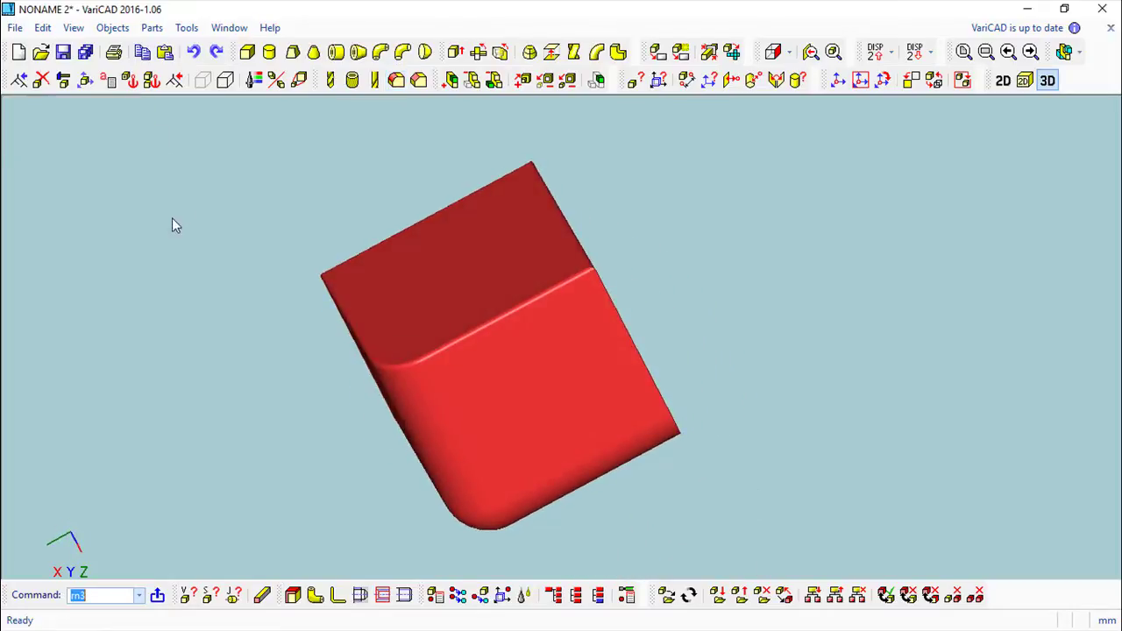
Undo all fillets to restore the plain box.
left_click(194, 52)
middle_click_drag(516, 210, 429, 198)
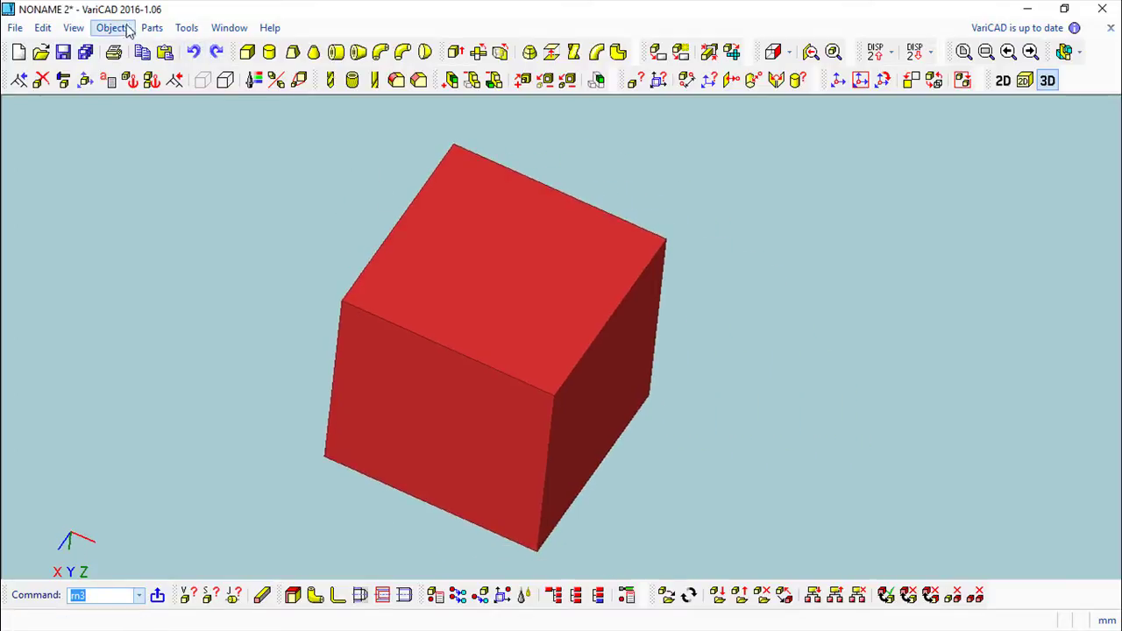
Start a chamfer on the box's upper front edge and the adjoining vertical edge, selected as continuous edges.
left_click(113, 28)
mouse_move(259, 105)
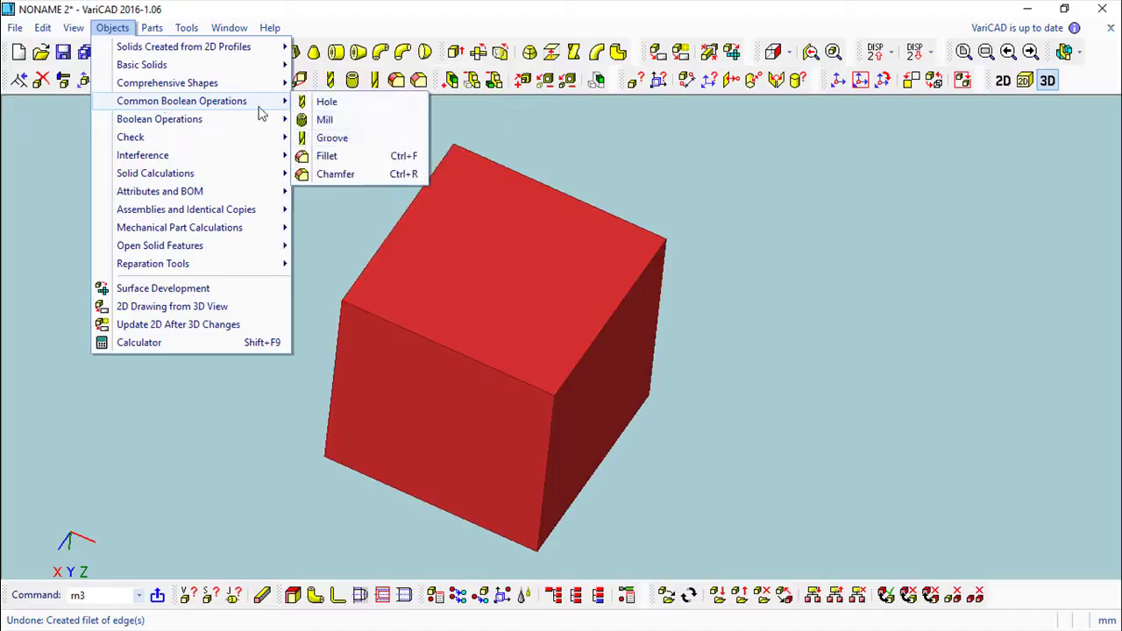
left_click(333, 174)
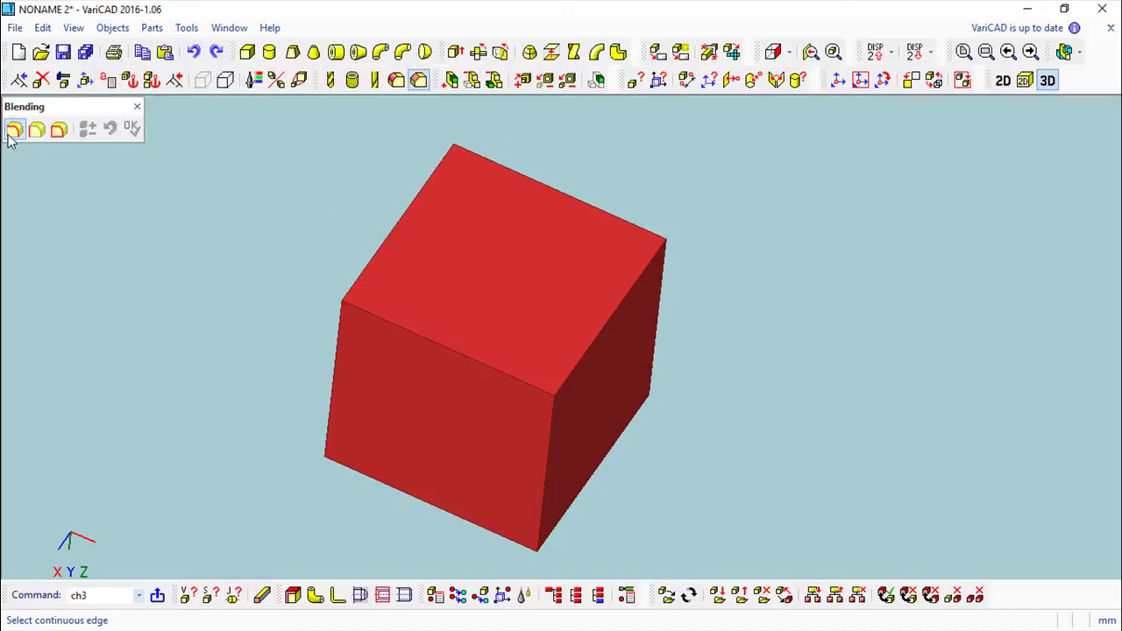
left_click(451, 350)
left_click(451, 350)
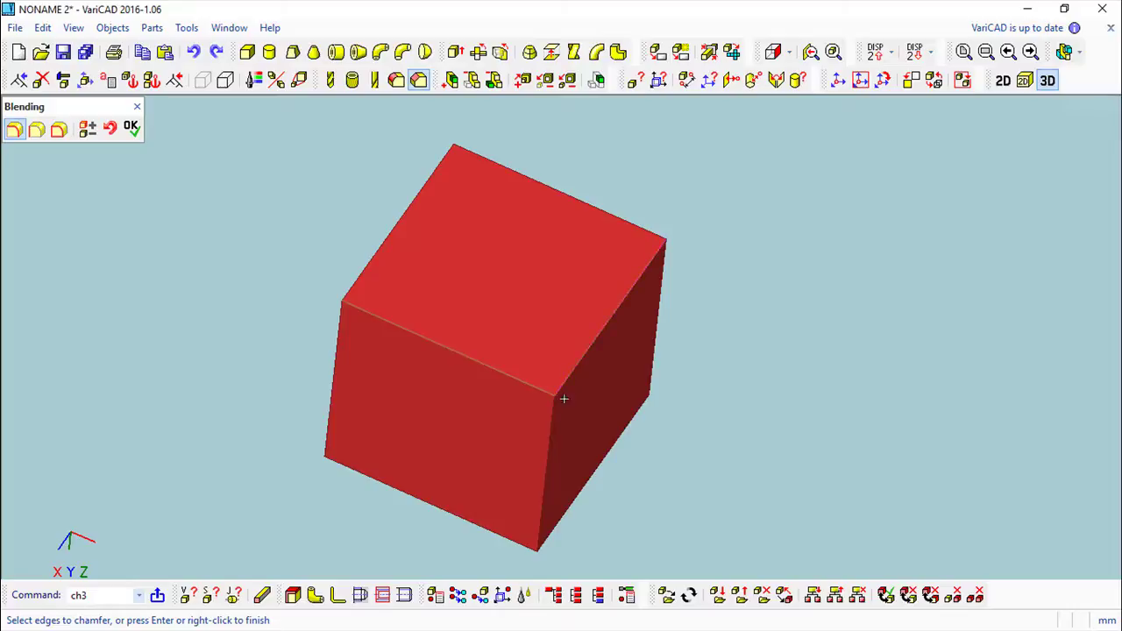
left_click(552, 418)
right_click(832, 438)
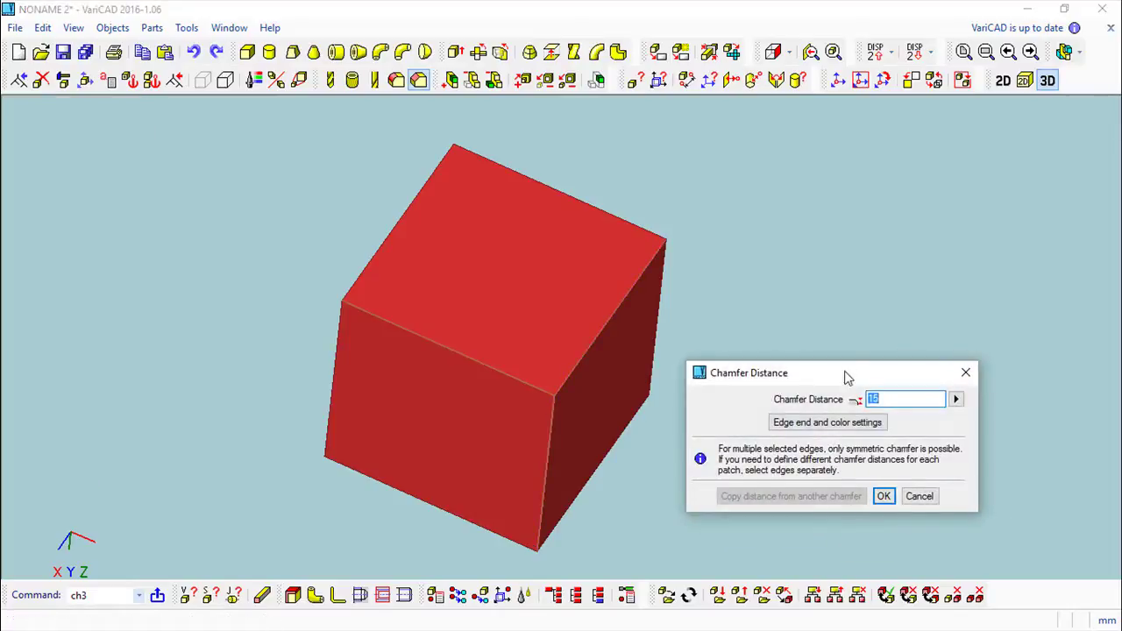
Review the edge-end and color blending settings for the chamfer and accept them as they are.
left_click_drag(847, 375, 847, 262)
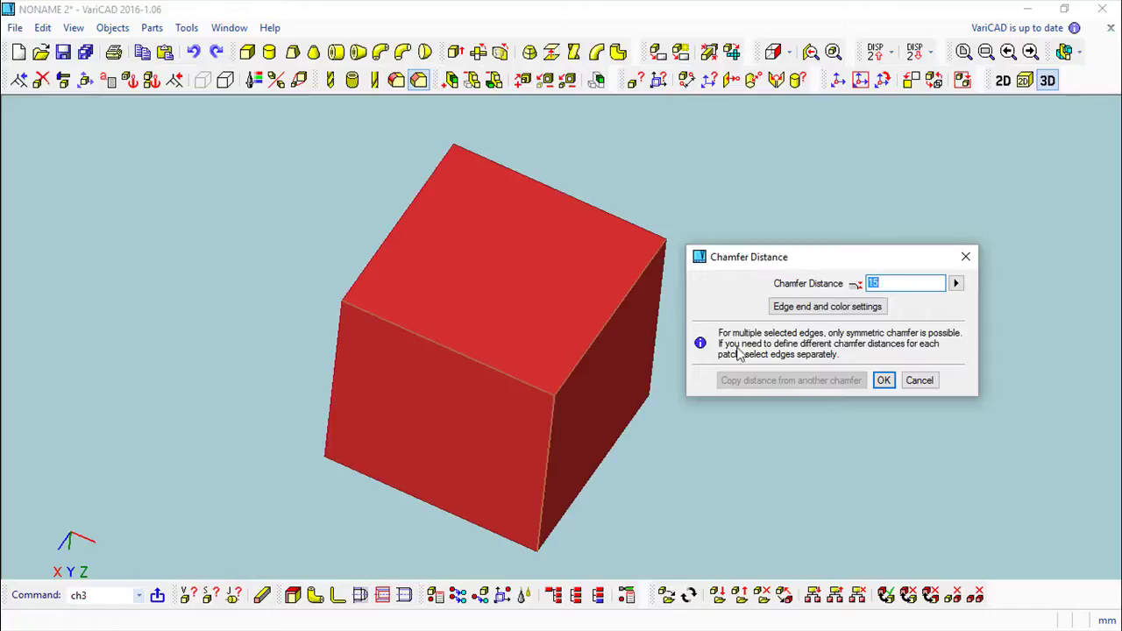
left_click(851, 309)
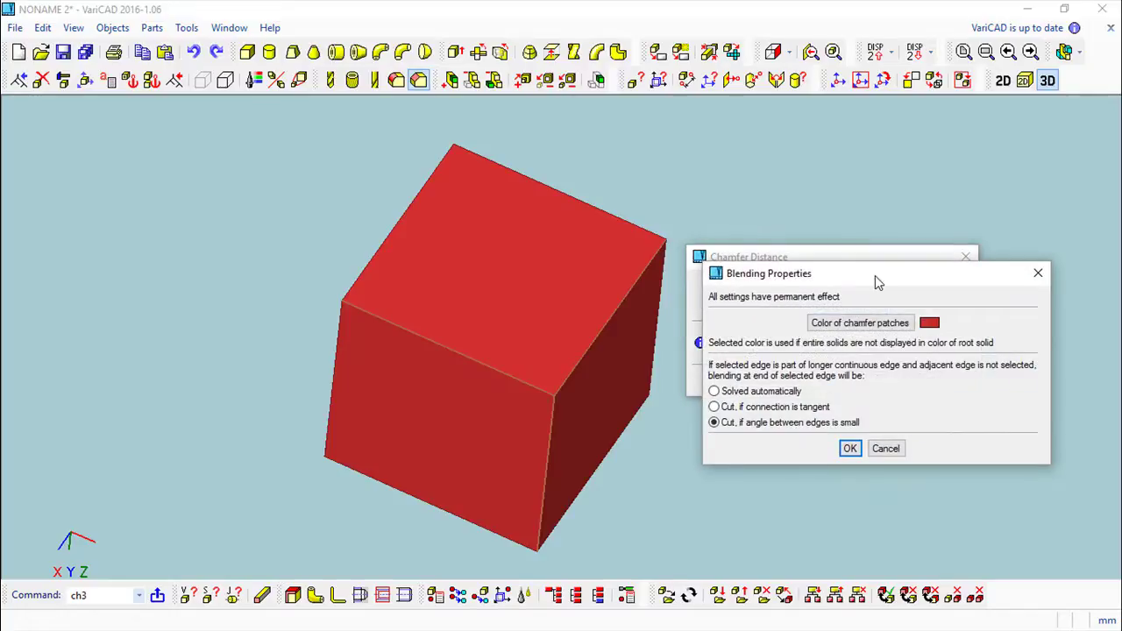
left_click_drag(875, 275, 896, 382)
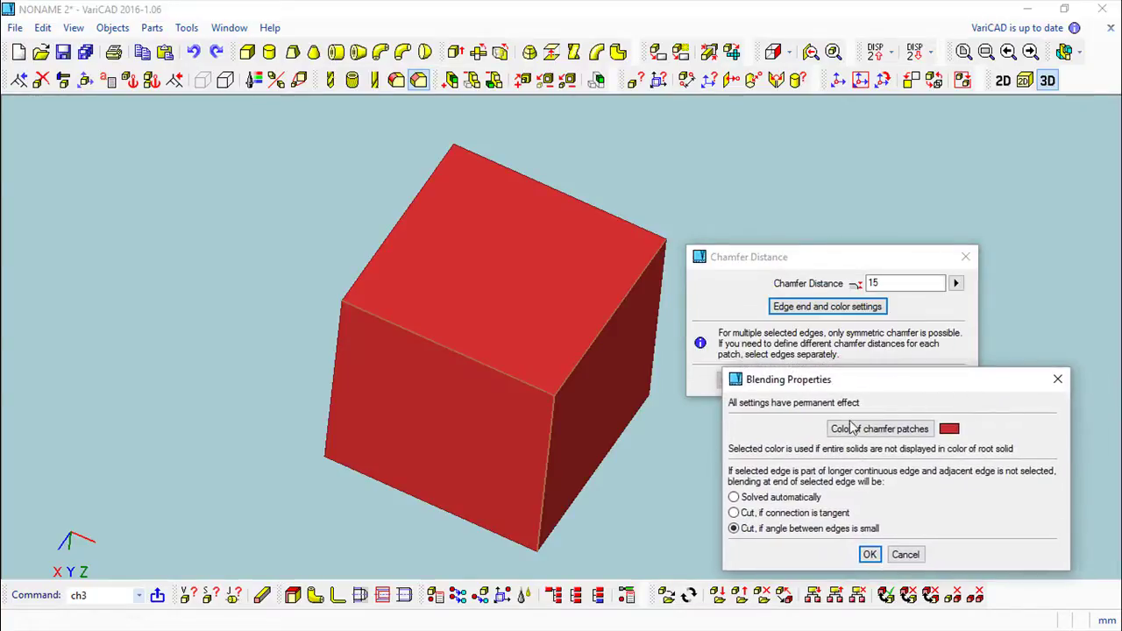
left_click(869, 554)
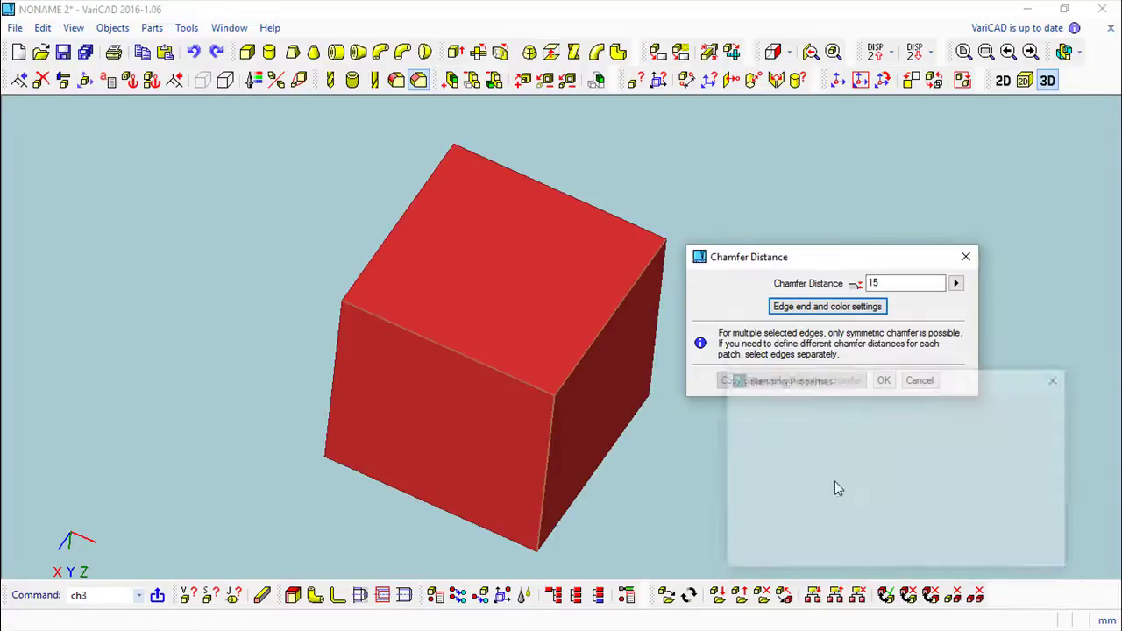
Try to chamfer the selected continuous edges with a 15 mm distance, and undo the resulting chamfer.
left_click(884, 380)
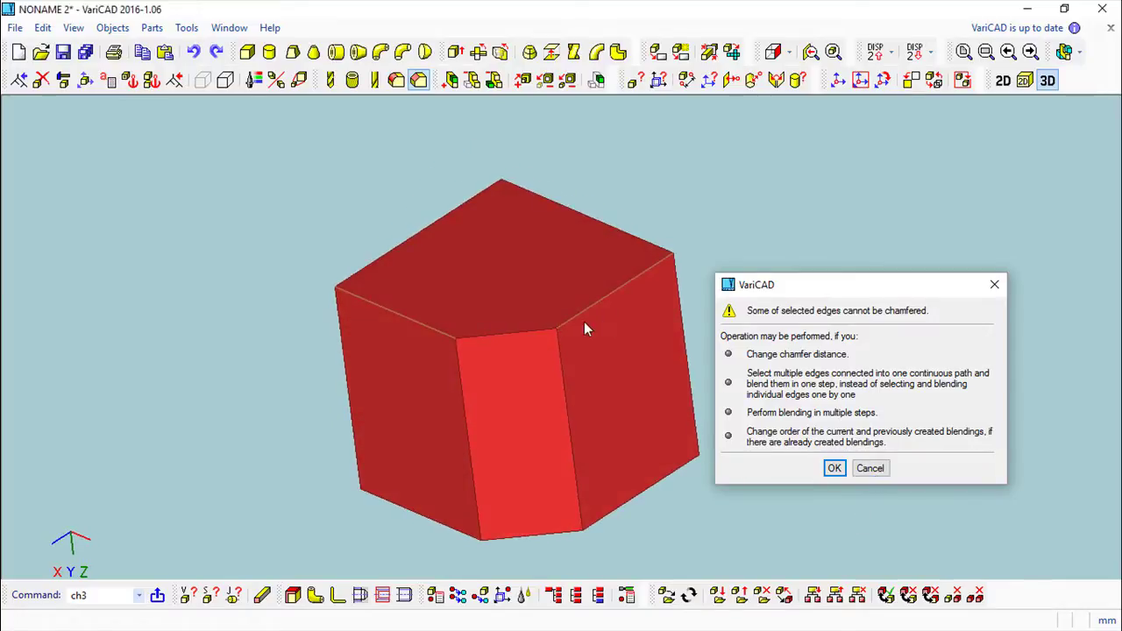
left_click(884, 472)
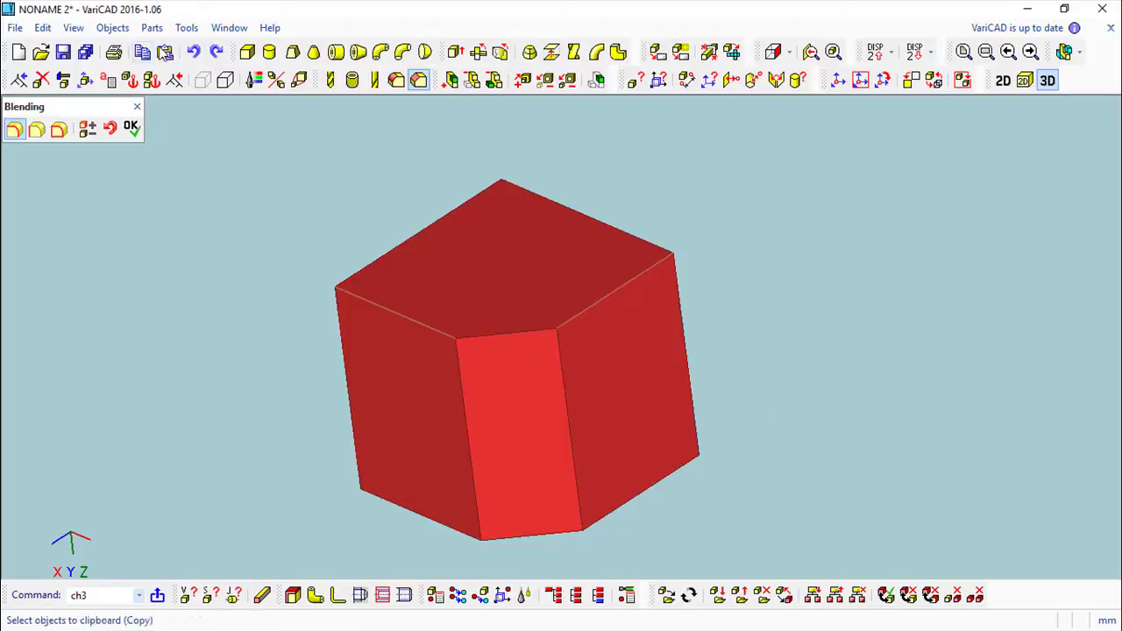
left_click(194, 53)
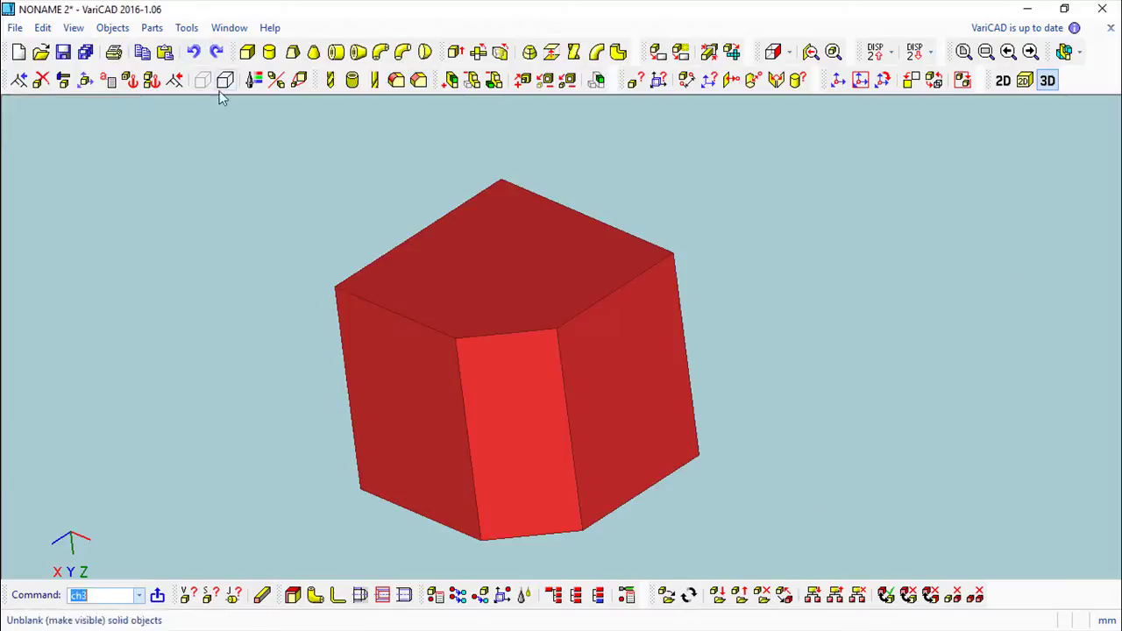
left_click(194, 53)
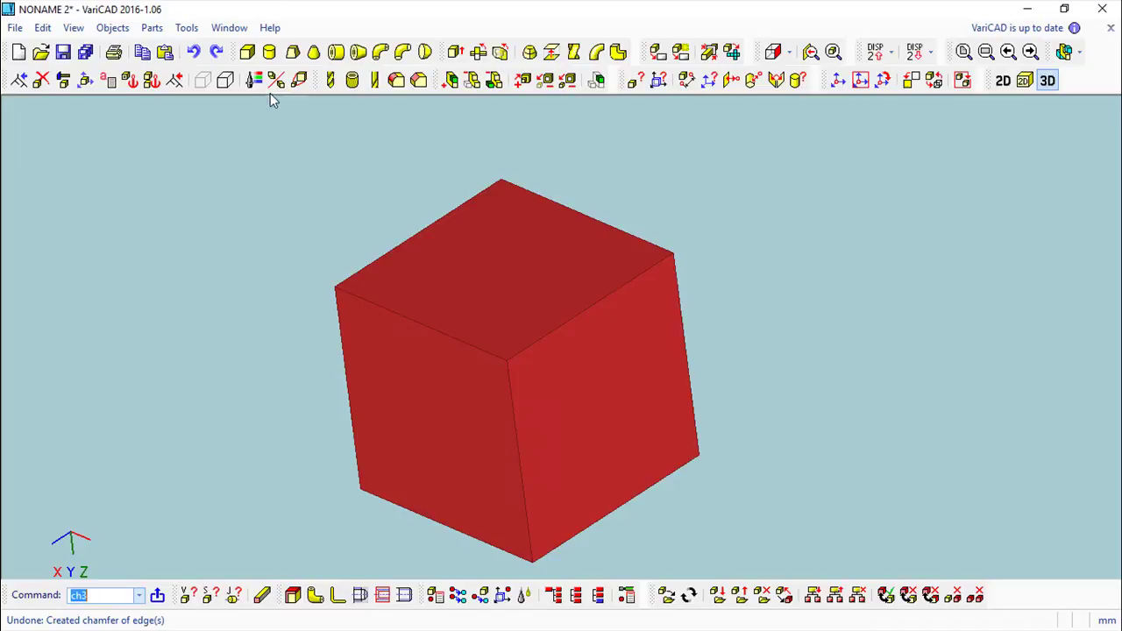
Try to chamfer the three edges meeting at the box's upper front corner together with a 10 mm distance, and undo it.
left_click(420, 82)
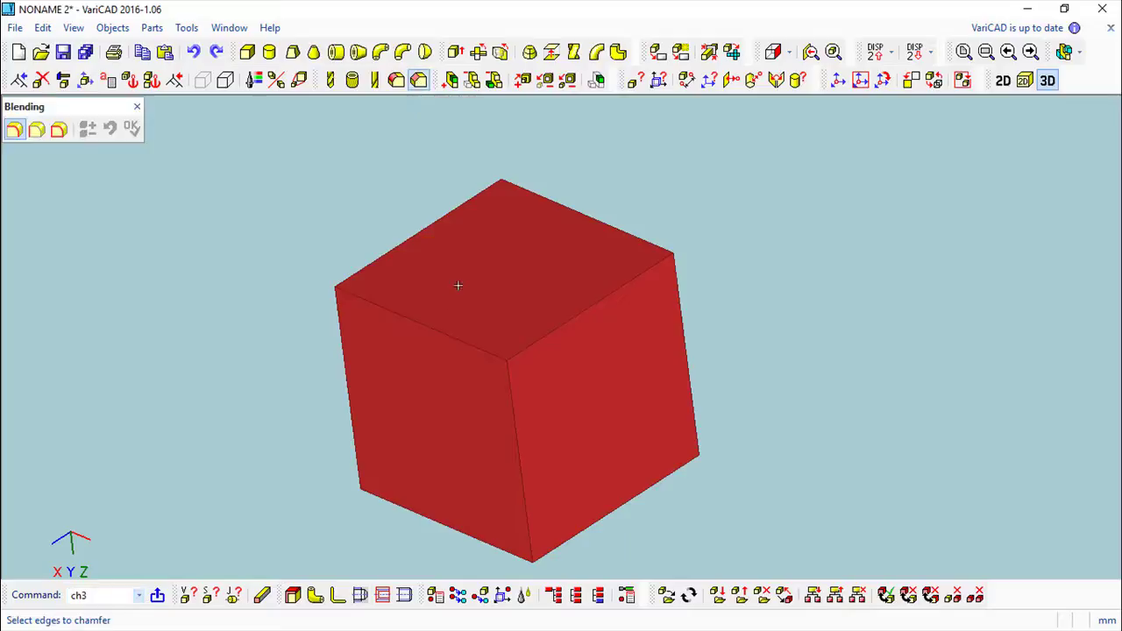
left_click(445, 334)
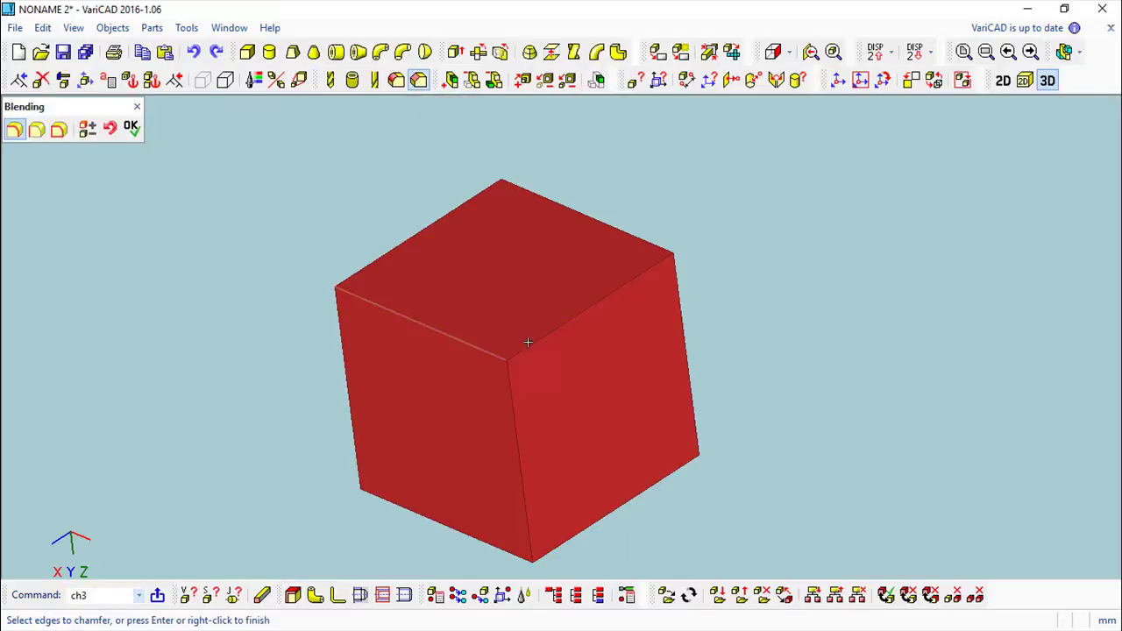
left_click(512, 395)
right_click(263, 293)
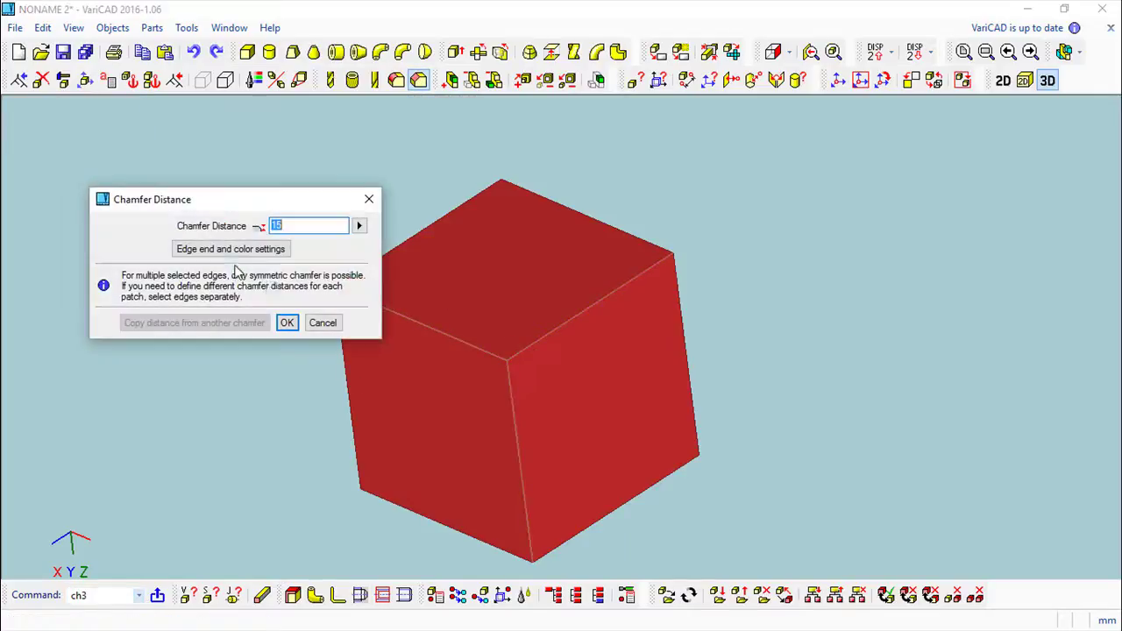
key("Return")
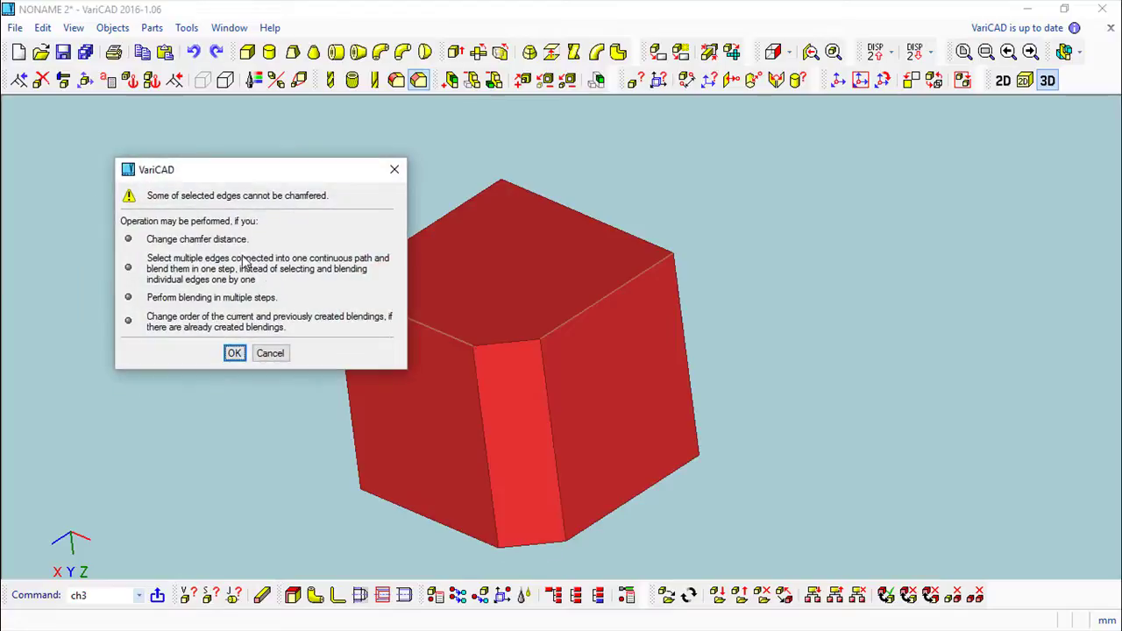
left_click(270, 358)
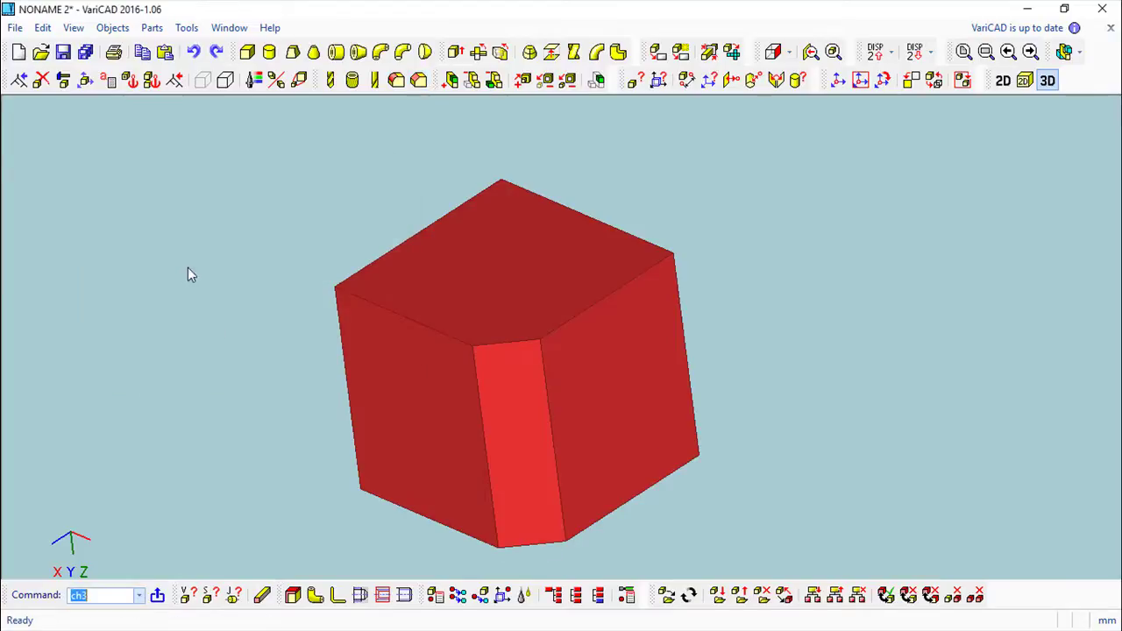
left_click(194, 58)
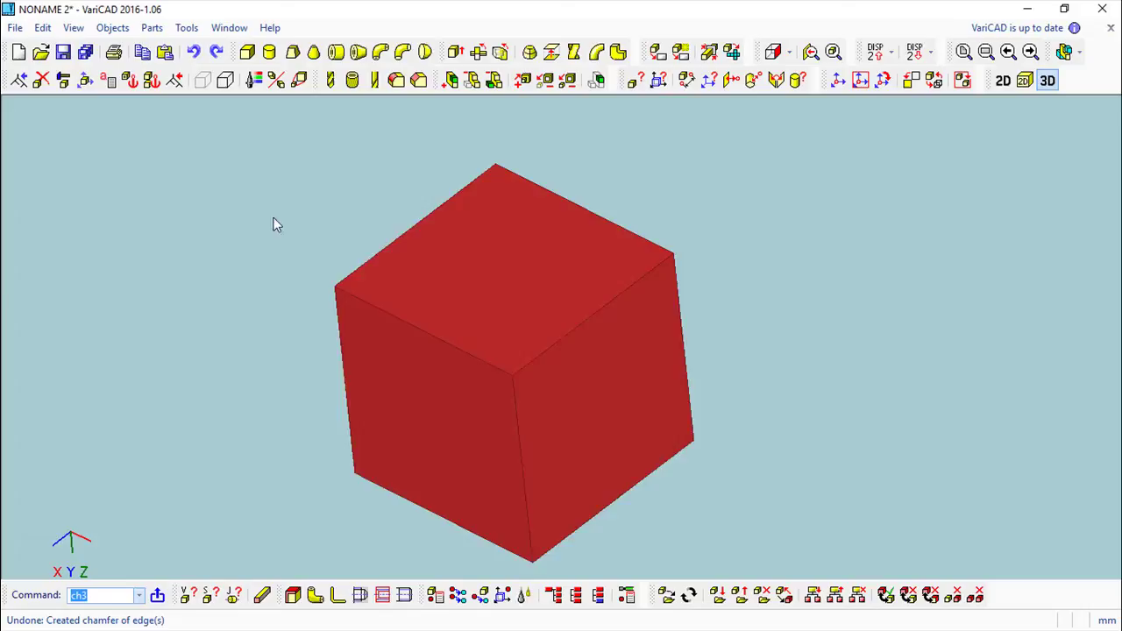
Chamfer only the box's upper front edge with a 10 mm distance in both directions.
left_click(418, 80)
left_click(421, 328)
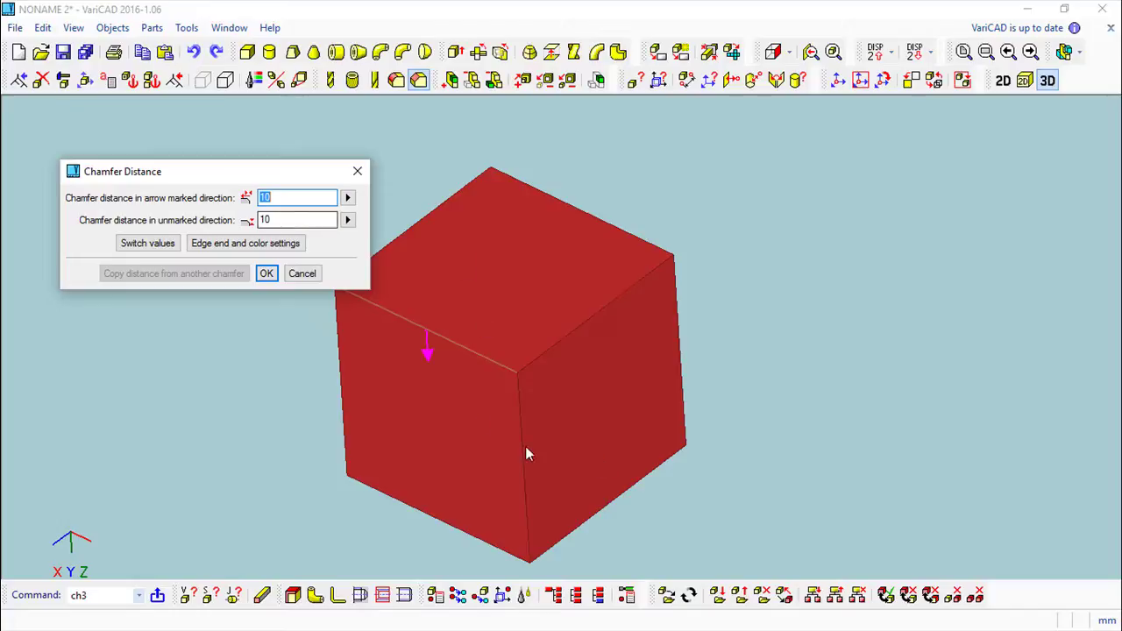
left_click(266, 274)
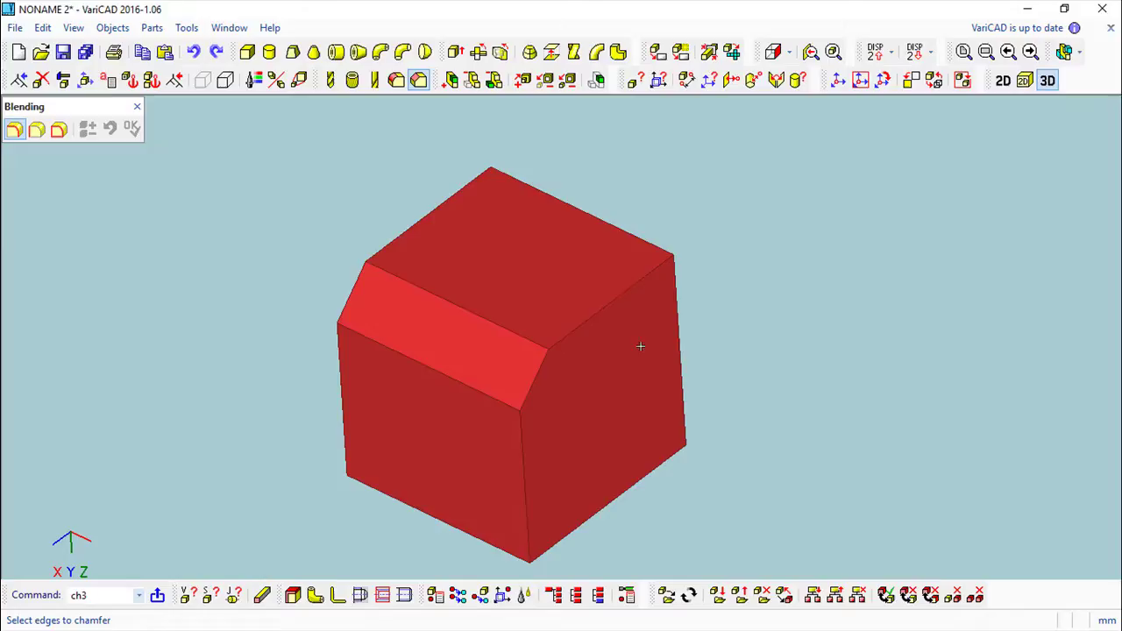
Chamfer the adjoining upper edge, the short end edge of the first chamfer and the vertical edge together at 10 mm in both directions.
left_click(599, 306)
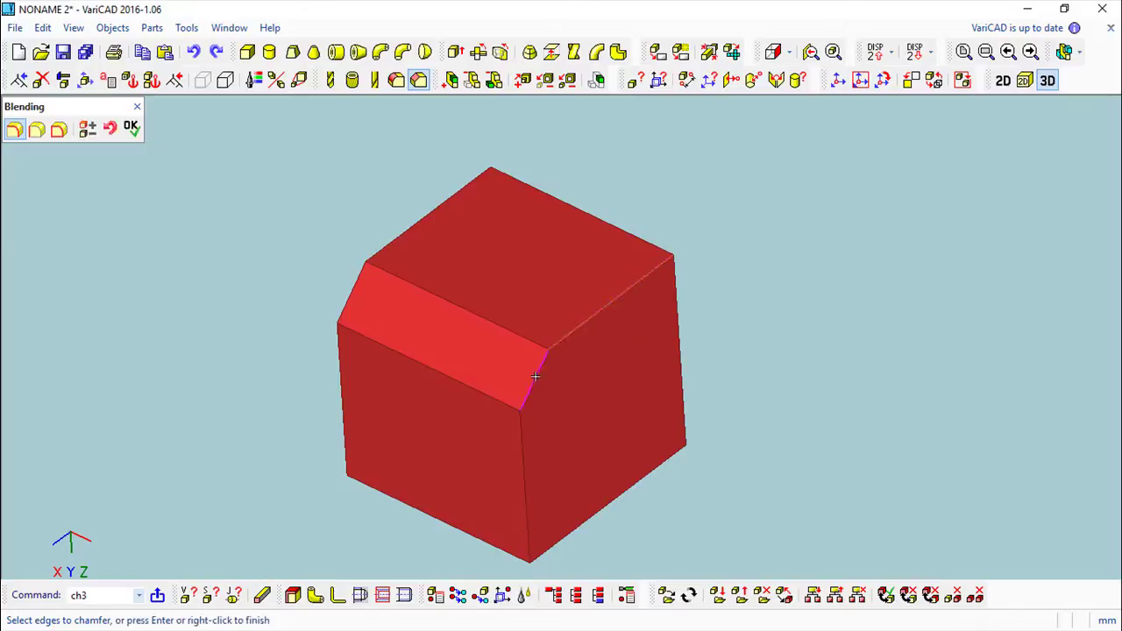
right_click(238, 363)
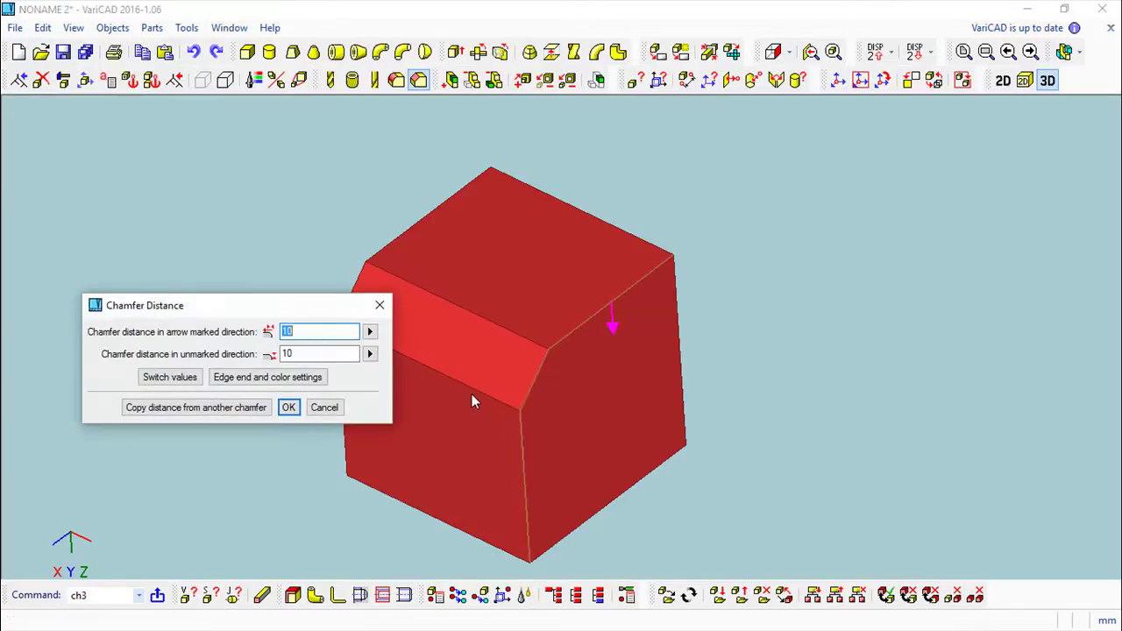
left_click(289, 408)
middle_click_drag(799, 436, 779, 384)
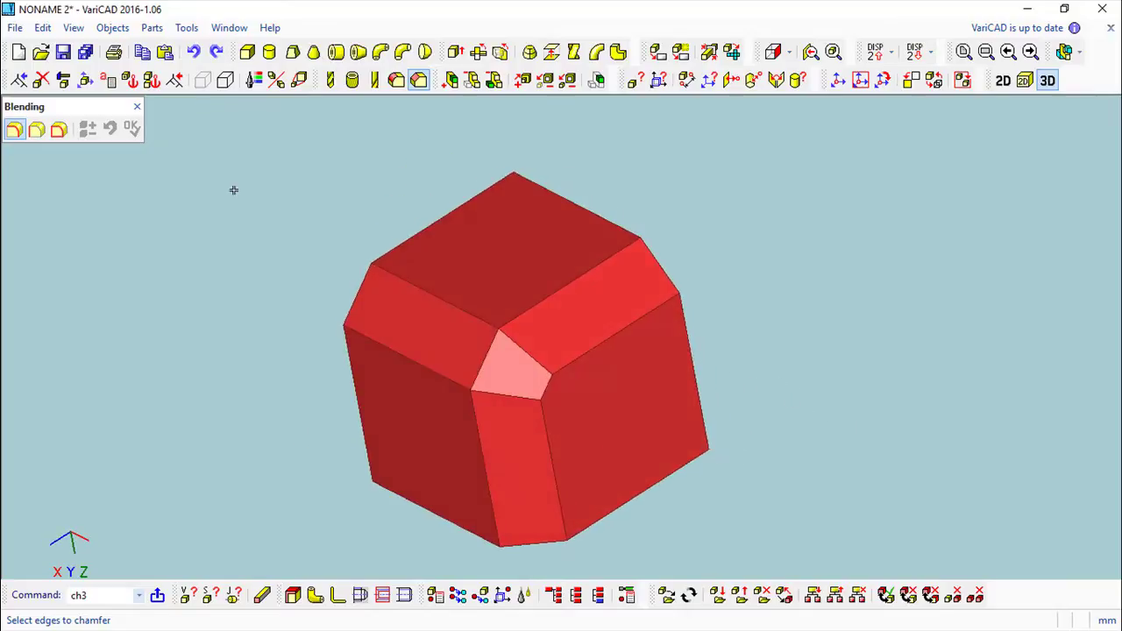
left_click(137, 106)
mouse_move(228, 302)
middle_mouse_down()
mouse_move(269, 313)
mouse_move(249, 304)
middle_mouse_up()
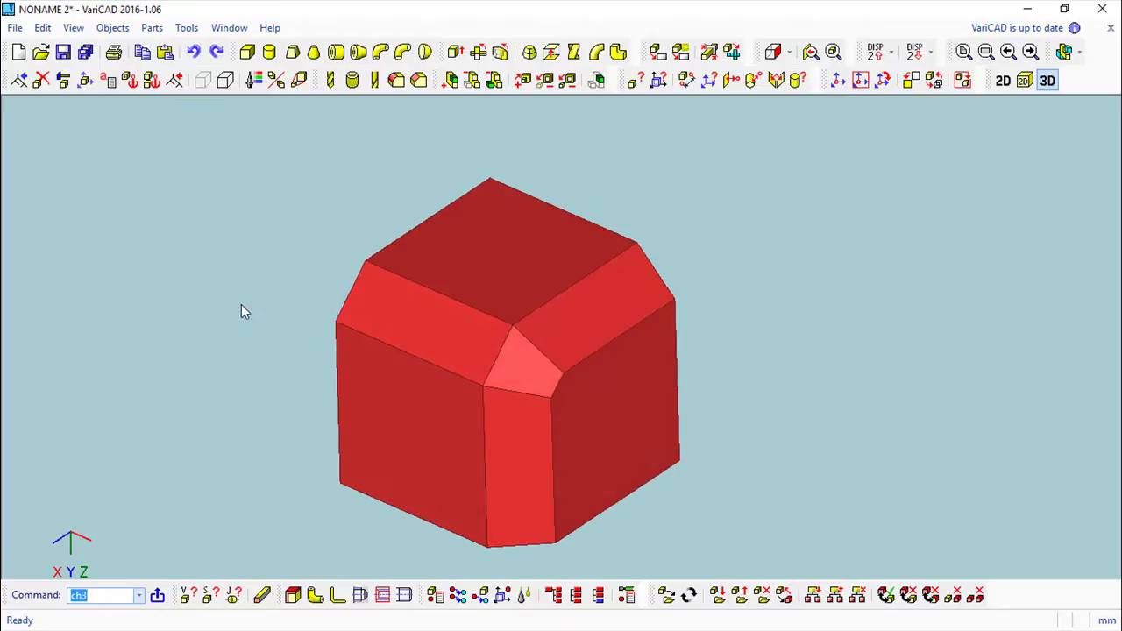
middle_click_drag(203, 348, 672, 365)
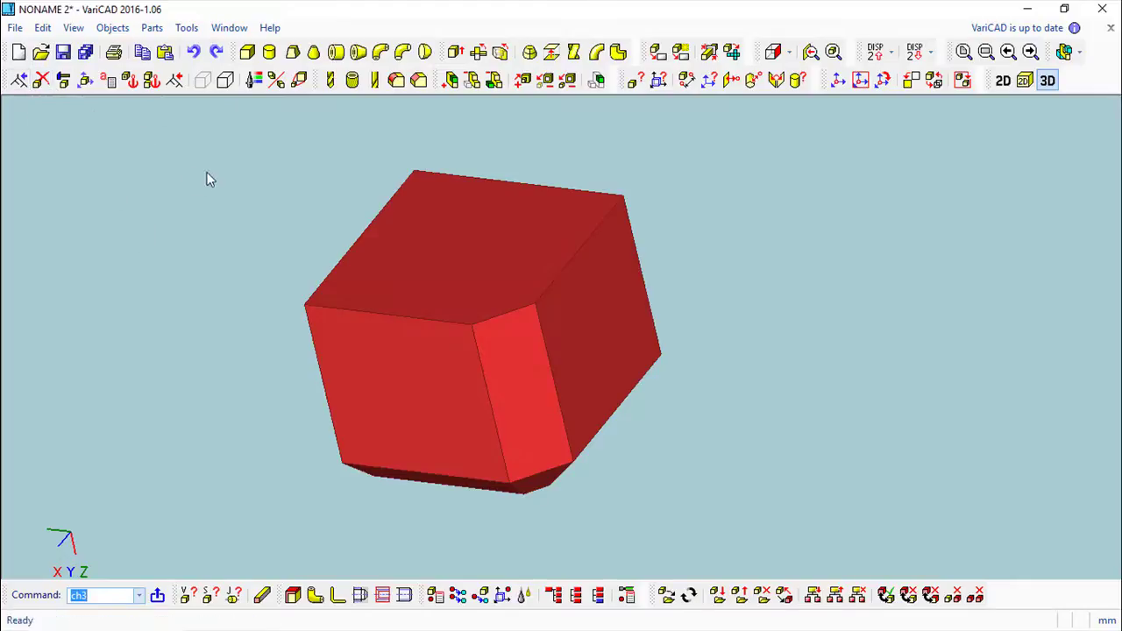
Open the sample4 assembly from the sample folder.
left_click(40, 54)
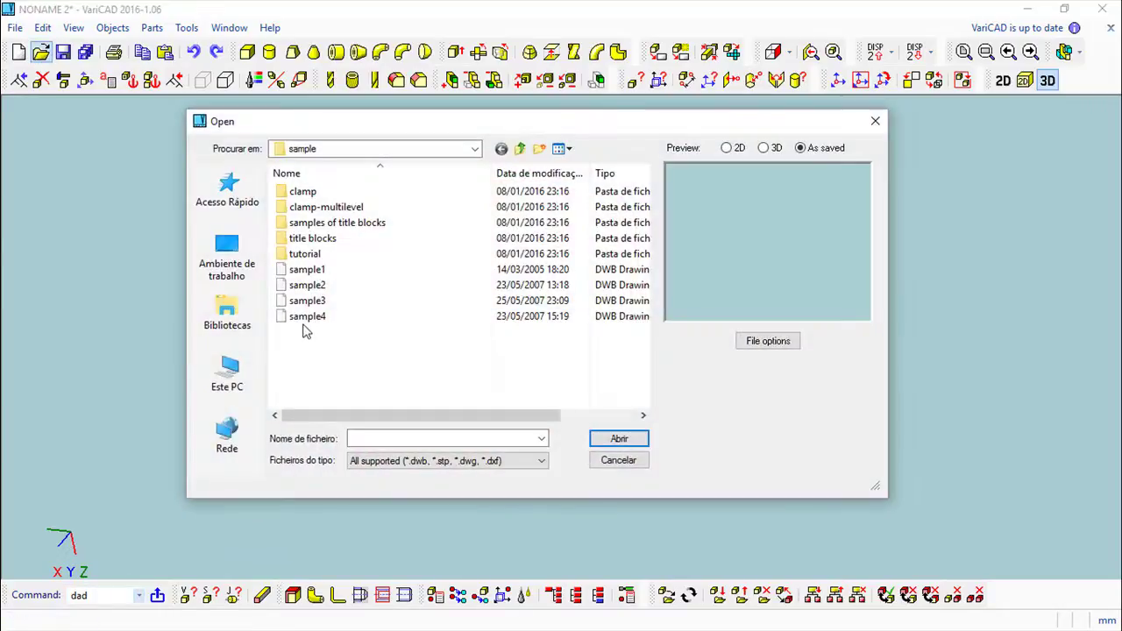
left_click(307, 319)
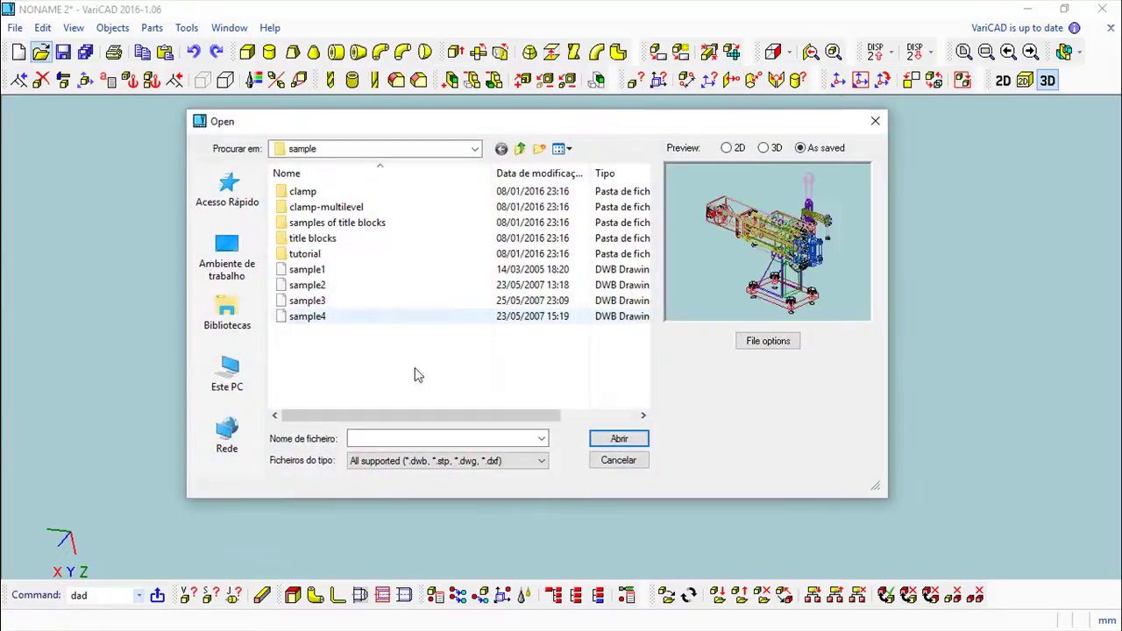
left_click(620, 439)
left_click_drag(659, 422, 707, 372)
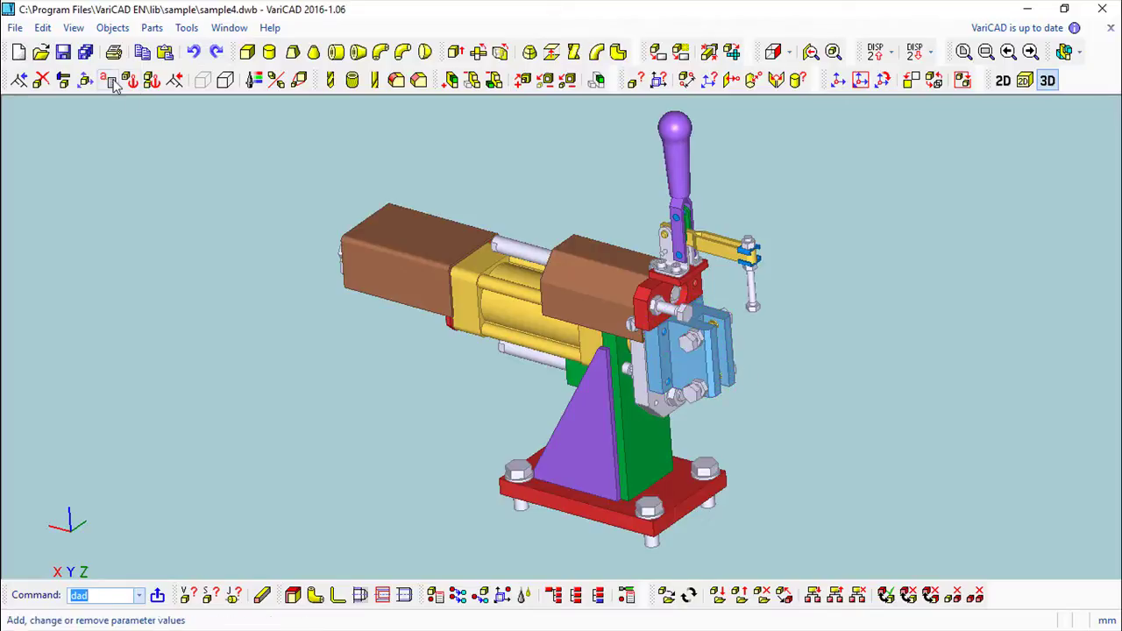
Move the light-blue slotted block out of the assembly into the free space beside the clamp arm.
left_click(85, 79)
left_click(708, 364)
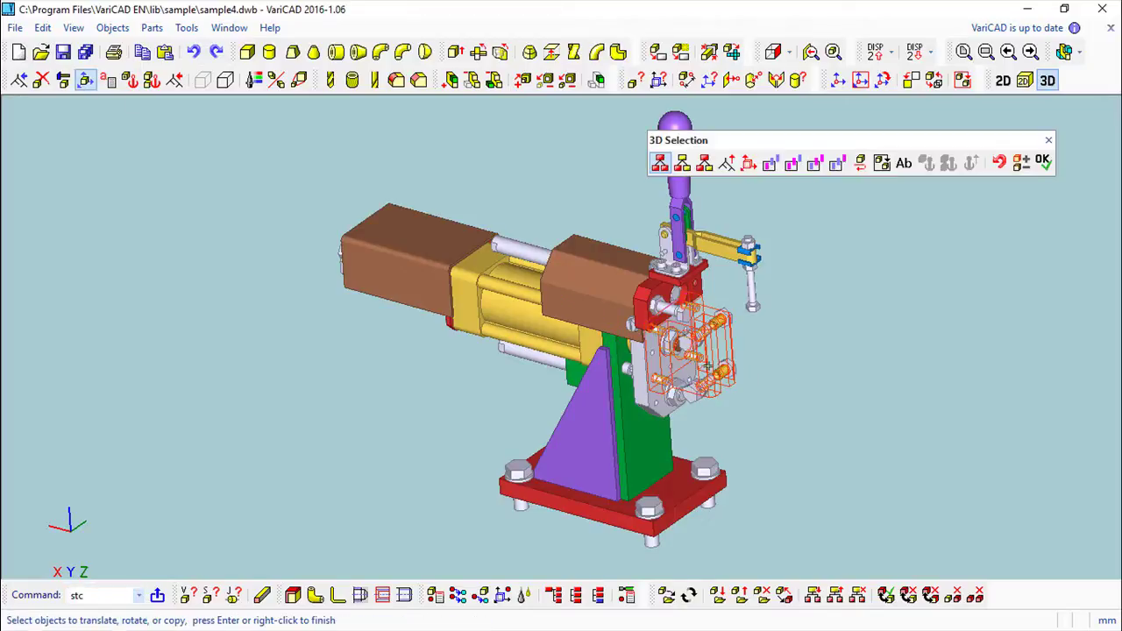
key("Return")
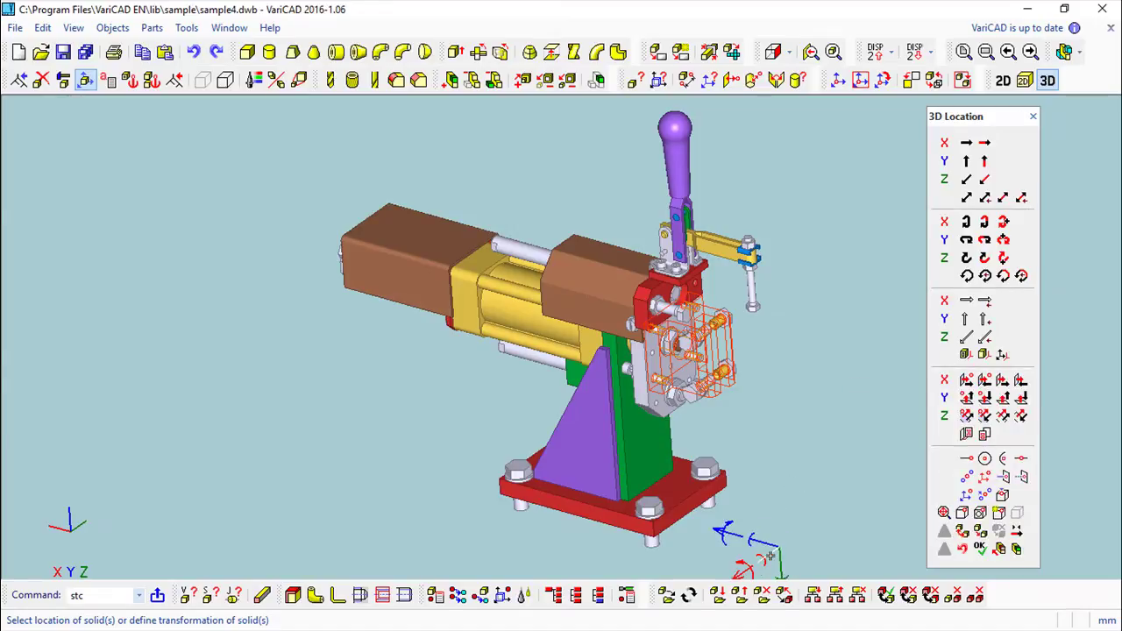
left_click_drag(768, 557, 907, 449)
left_click(980, 548)
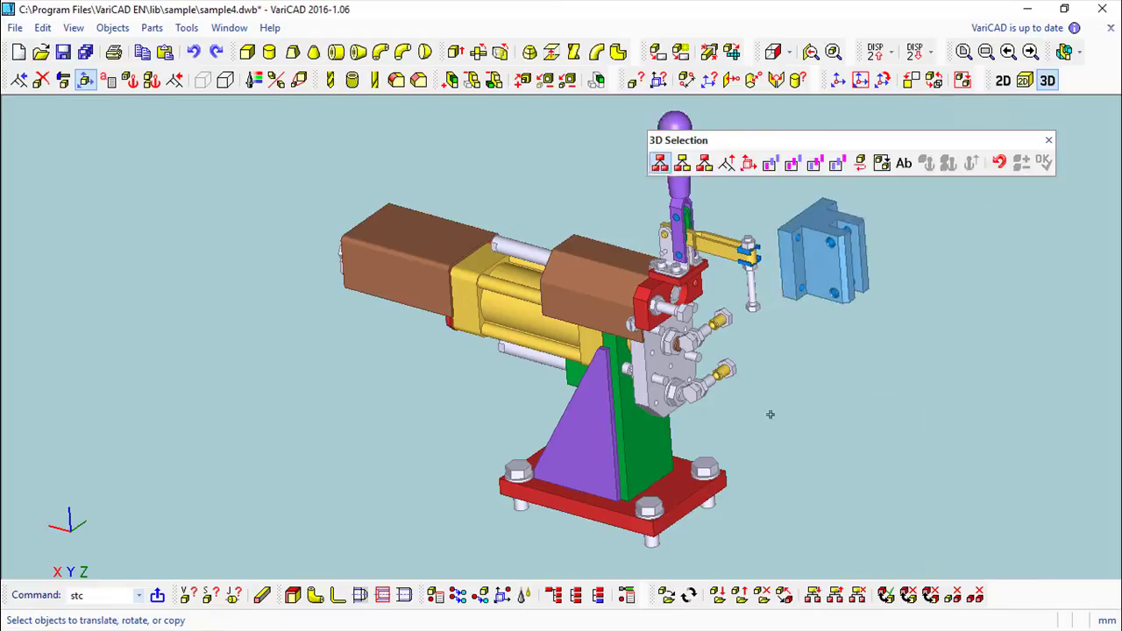
scroll(596, 381, "up", 5)
middle_click_drag(618, 381, 584, 499)
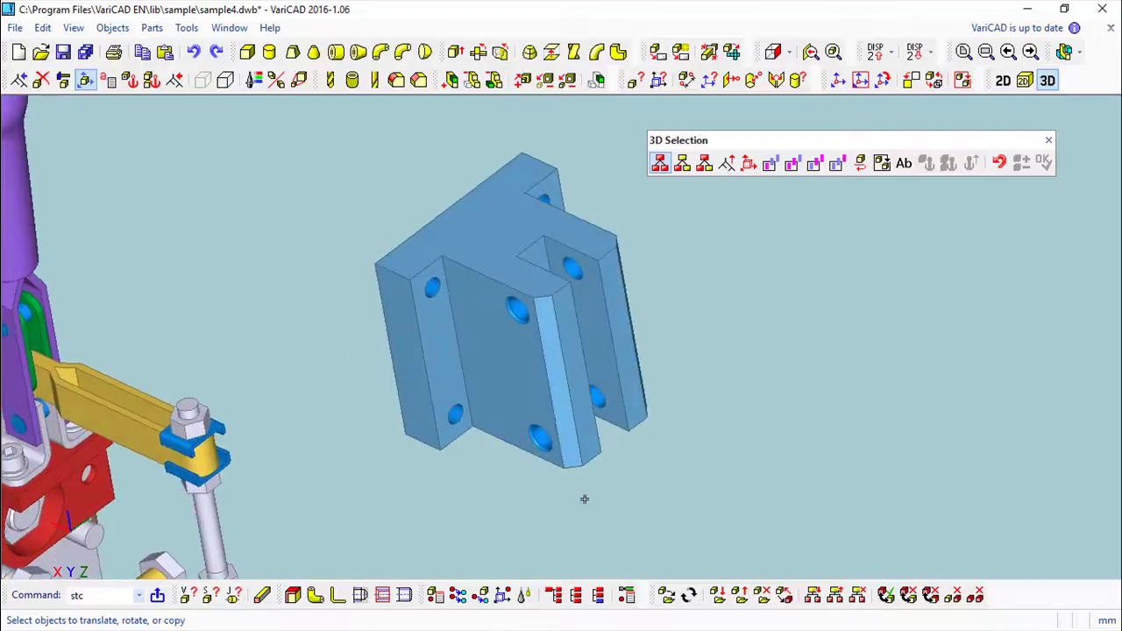
middle_click_drag(710, 383, 589, 412)
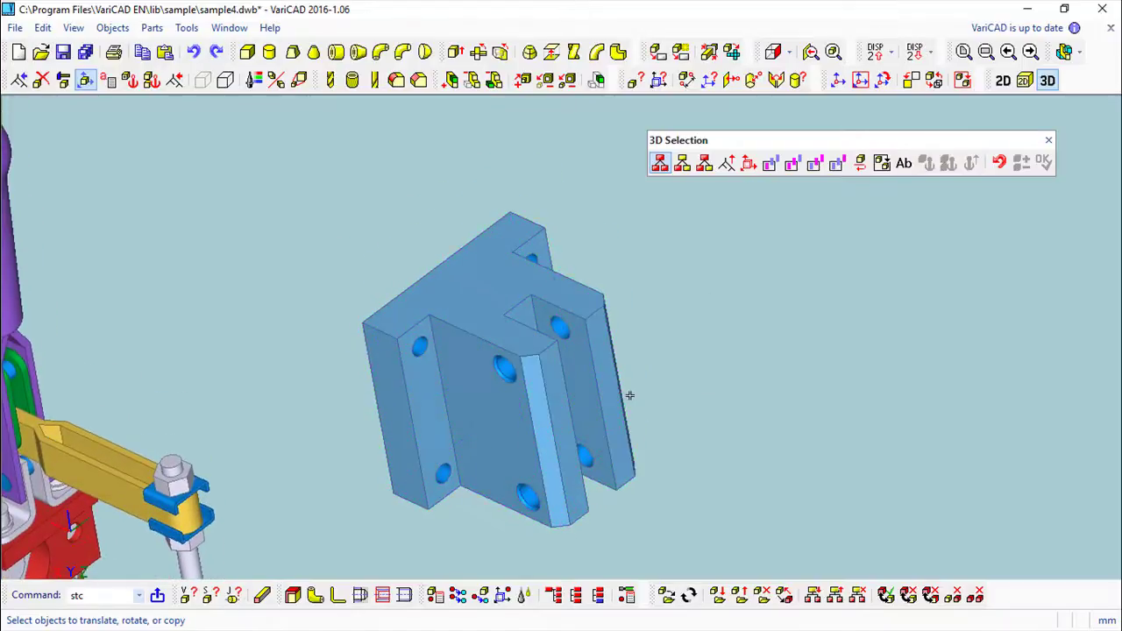
left_click(41, 80)
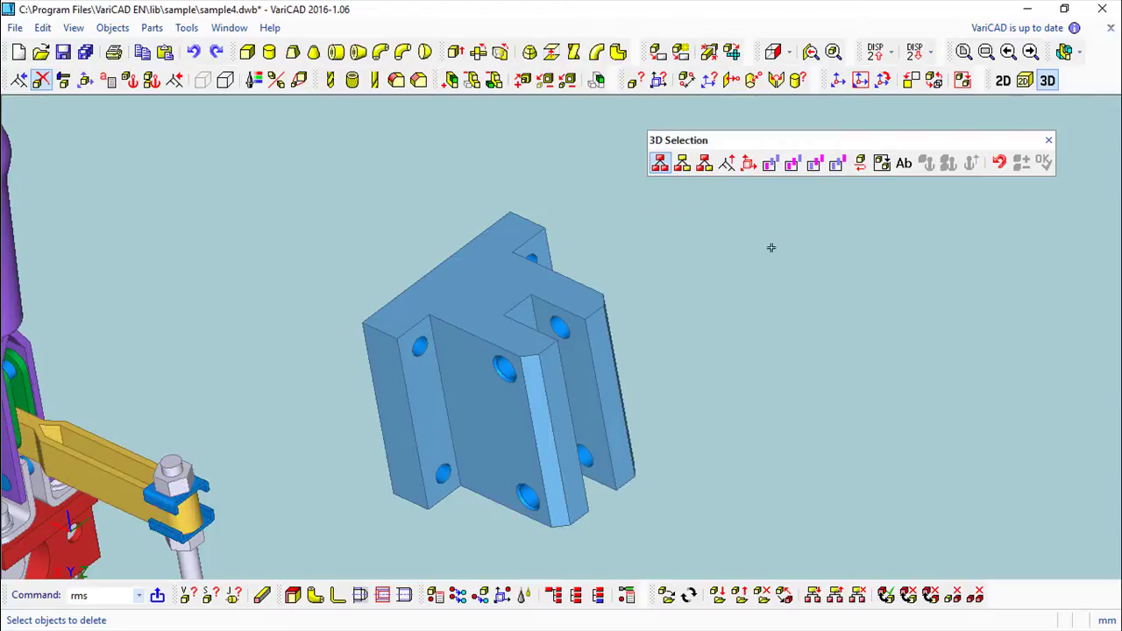
left_click(683, 164)
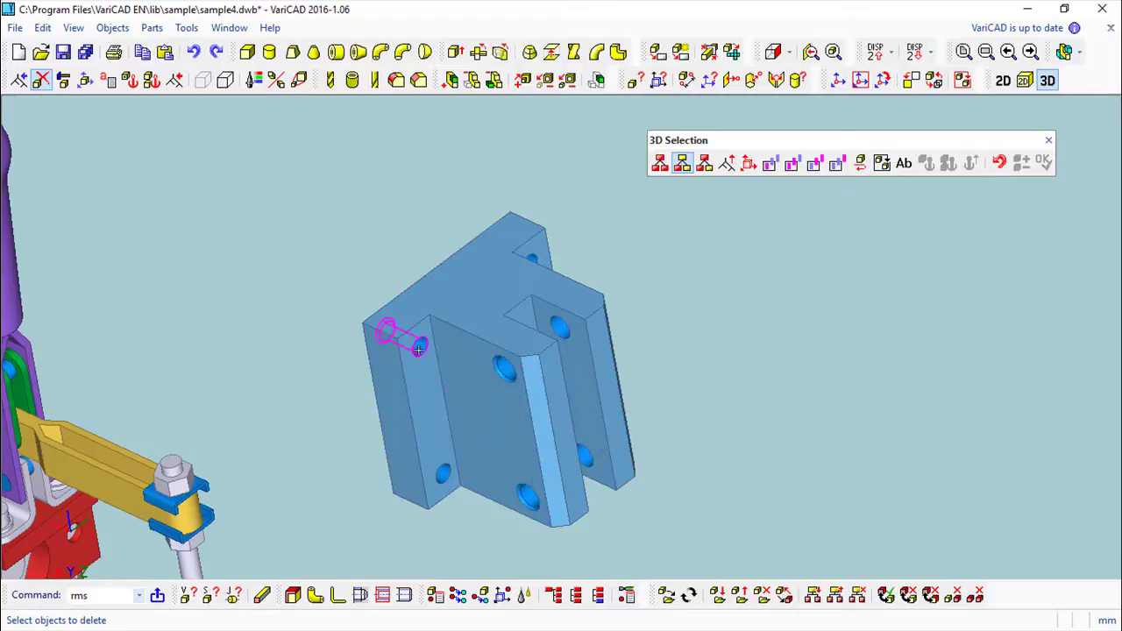
scroll(693, 325, "up", 2)
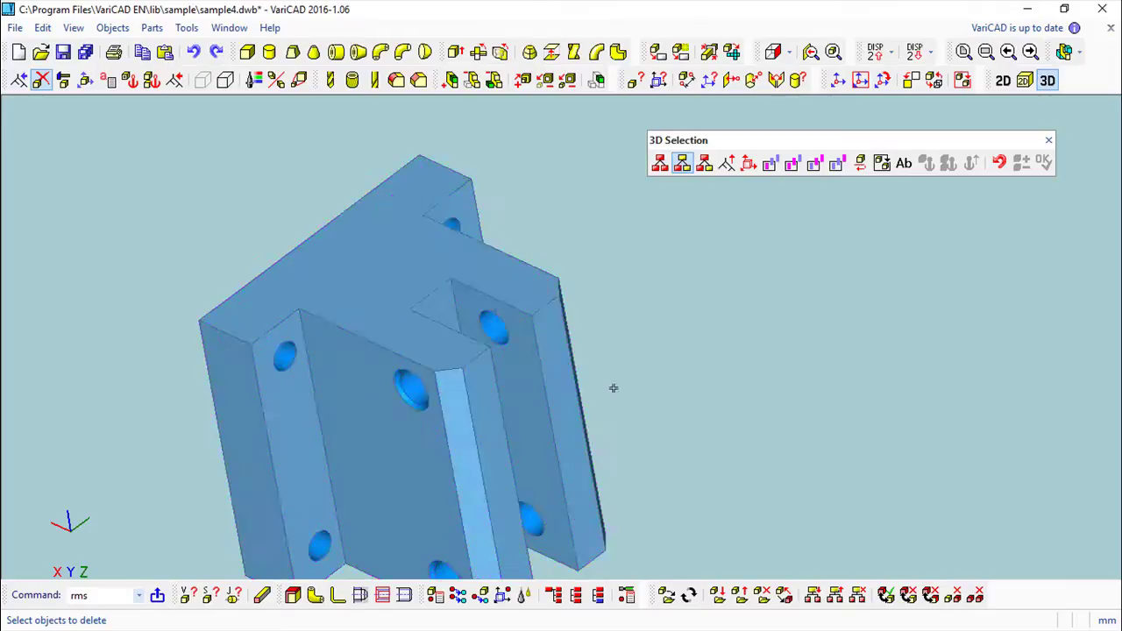
left_click(706, 164)
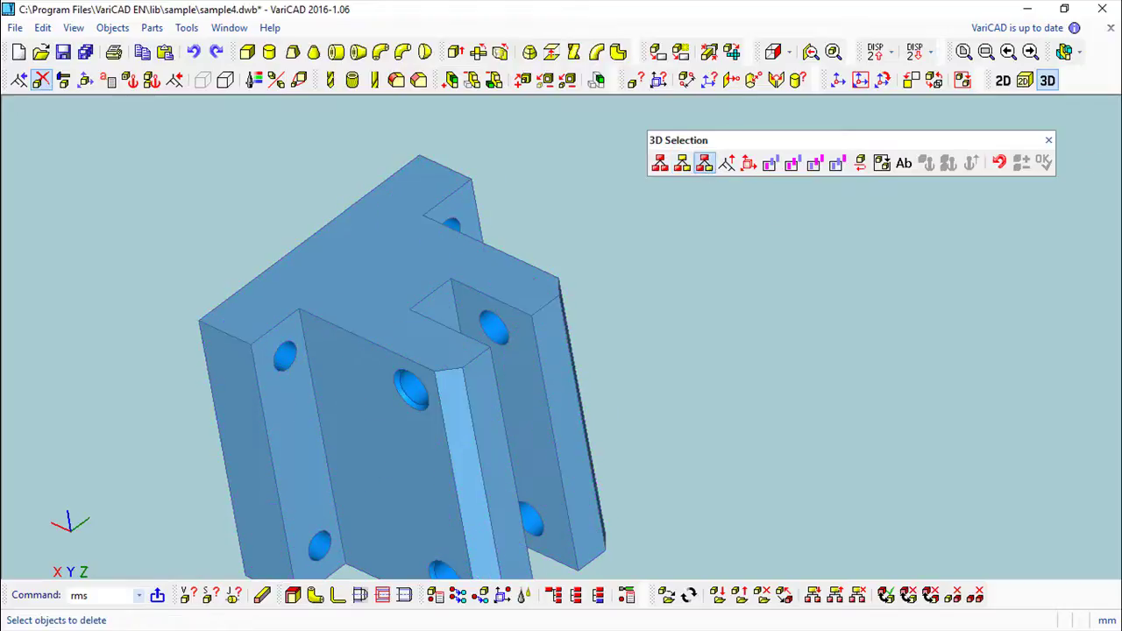
left_click(1048, 140)
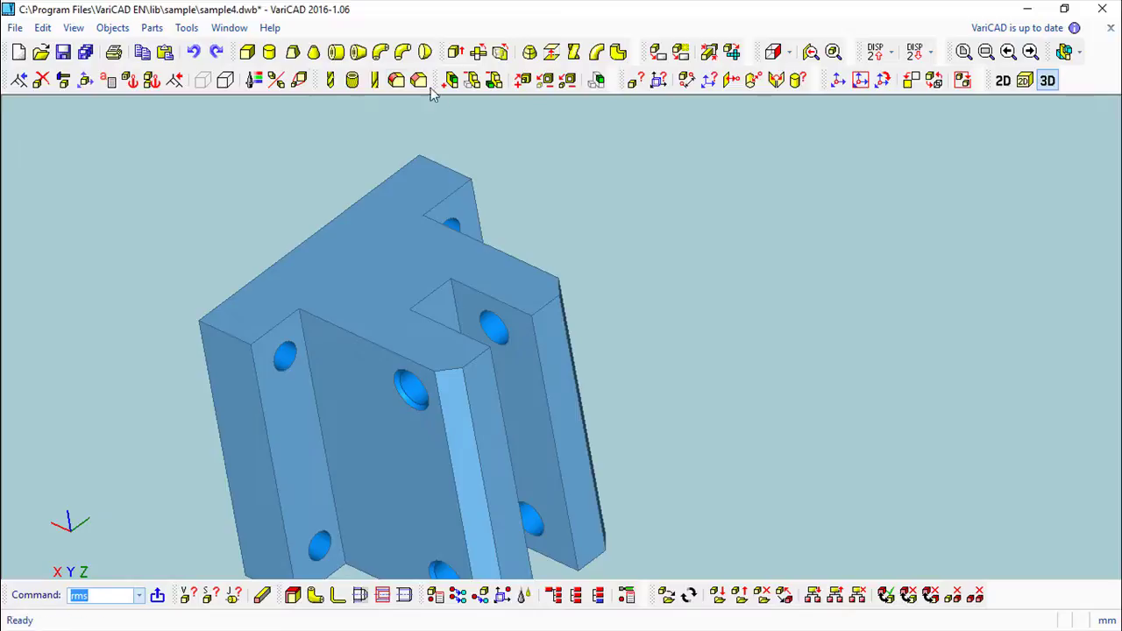
Fillet the slotted block's short upper edge above the hole in its side recess with a radius of 1 mm.
left_click(396, 81)
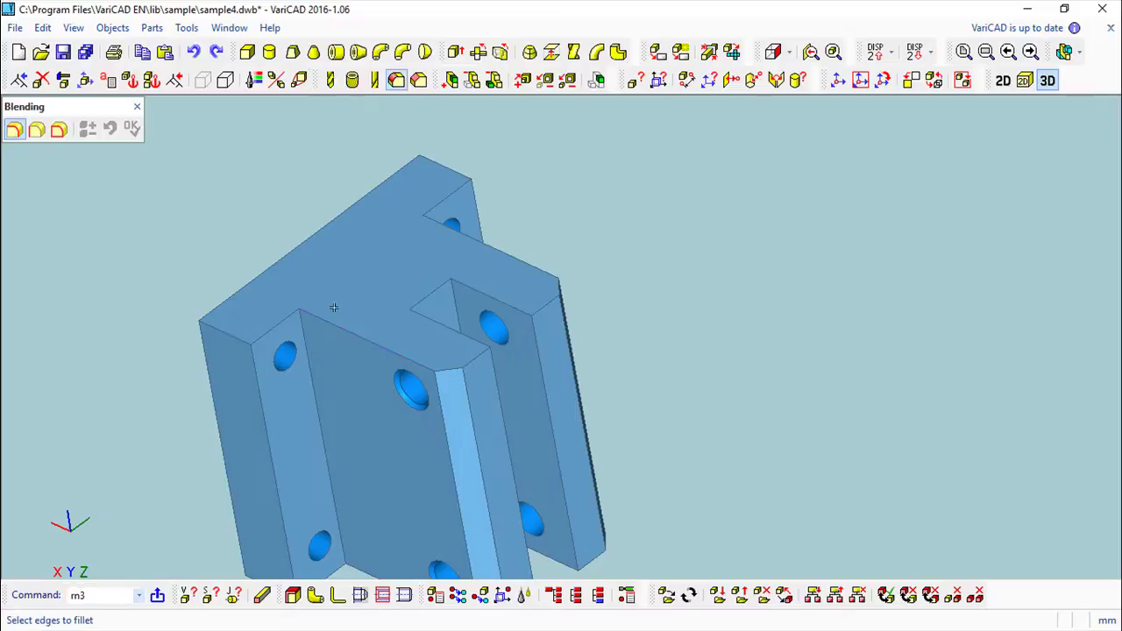
left_click(277, 322)
key("Return")
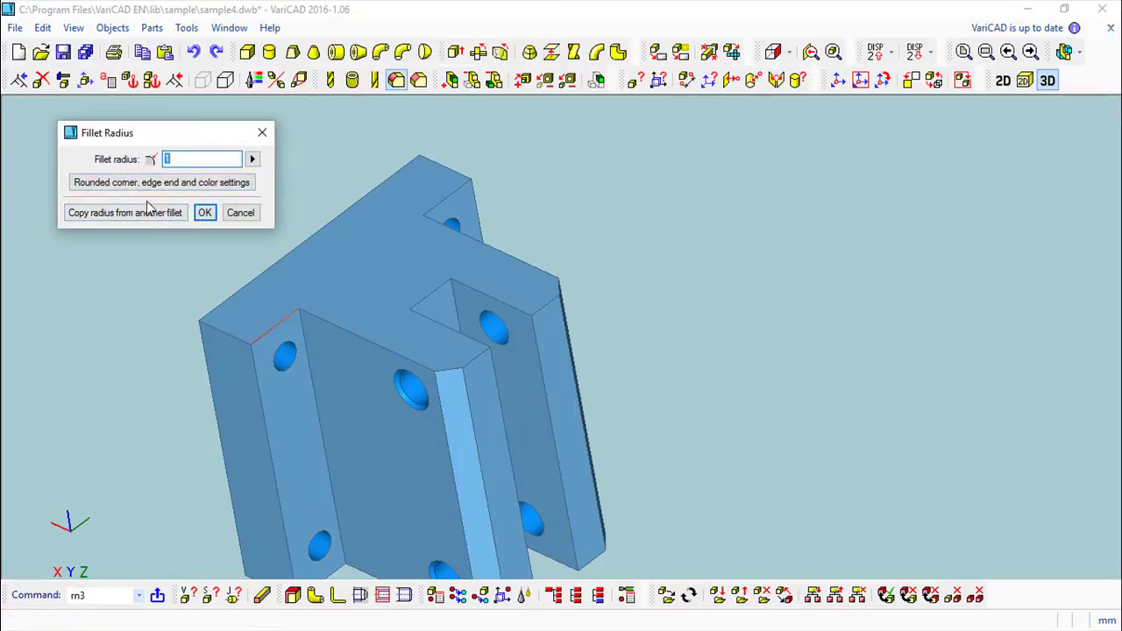
key("Return")
scroll(228, 258, "up", 2)
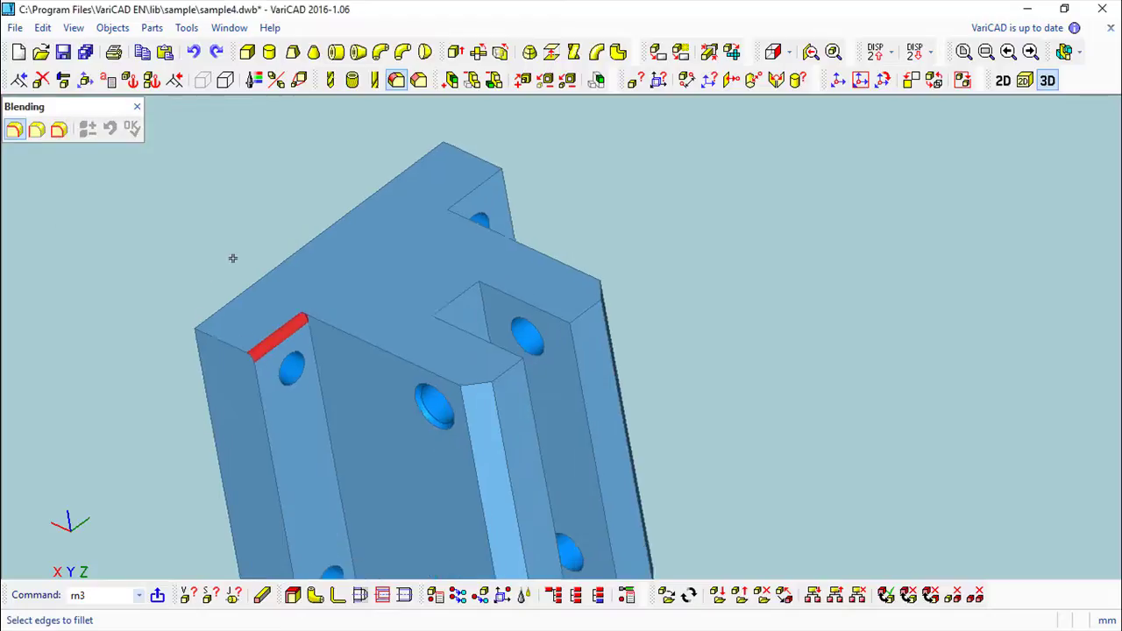
left_click(137, 106)
Delete only the red fillet from the slotted block, selecting it as a single element of the solid.
left_click(41, 80)
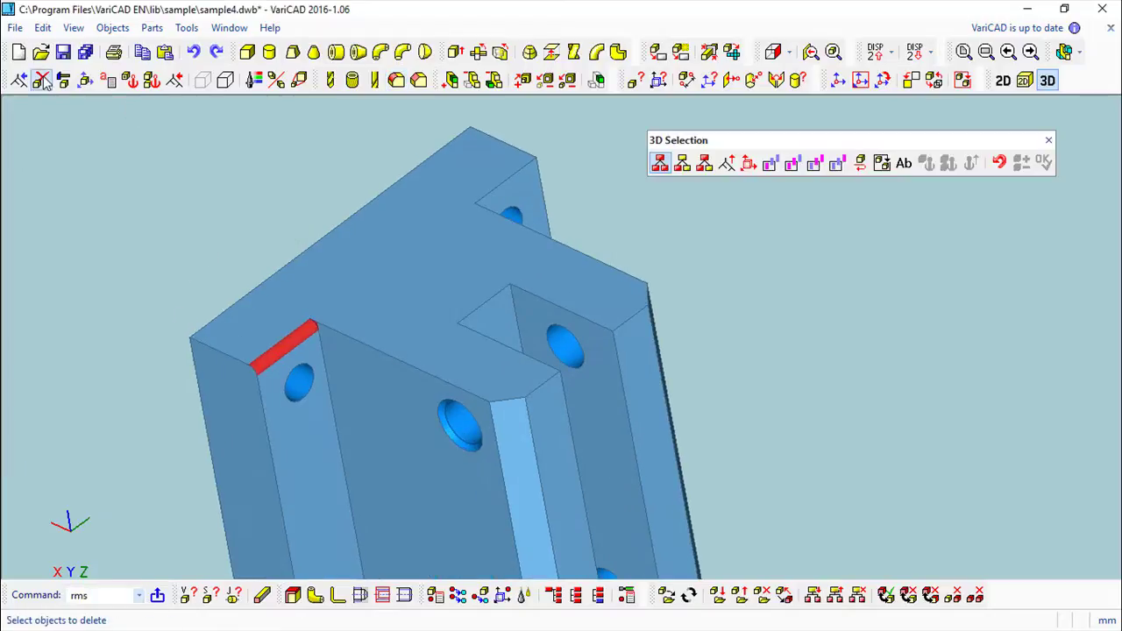
left_click(682, 164)
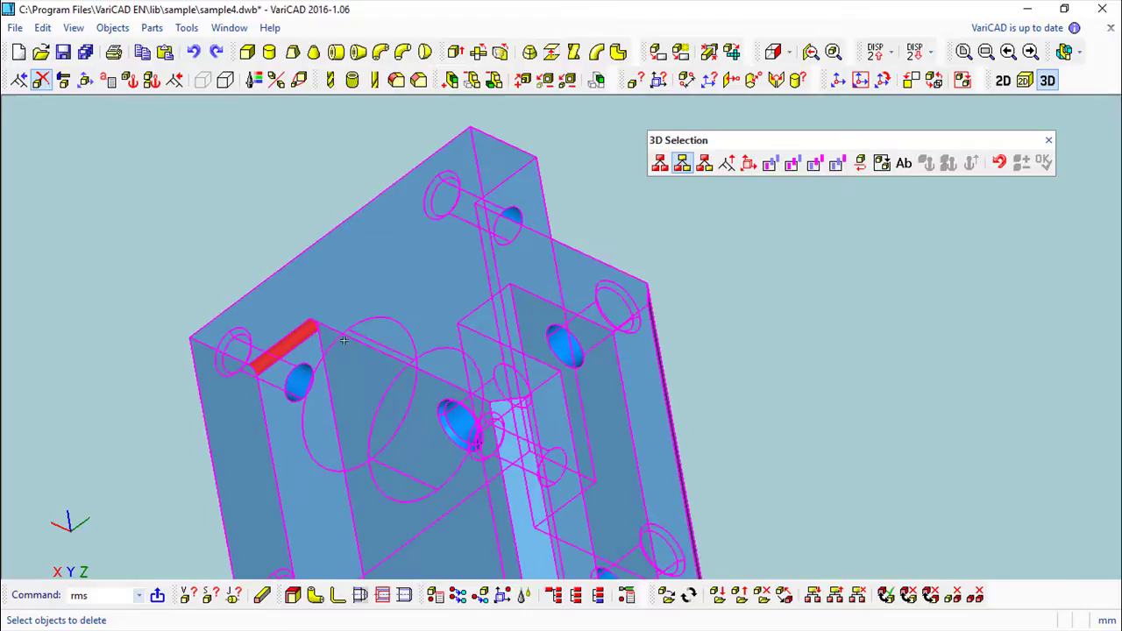
left_click(299, 332)
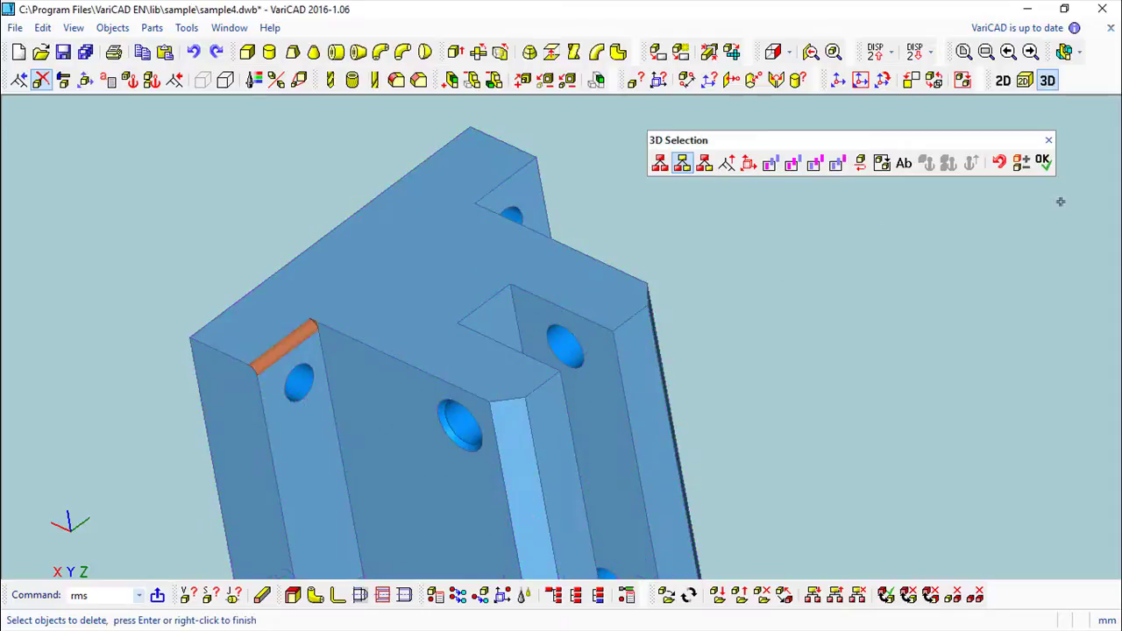
left_click(1043, 165)
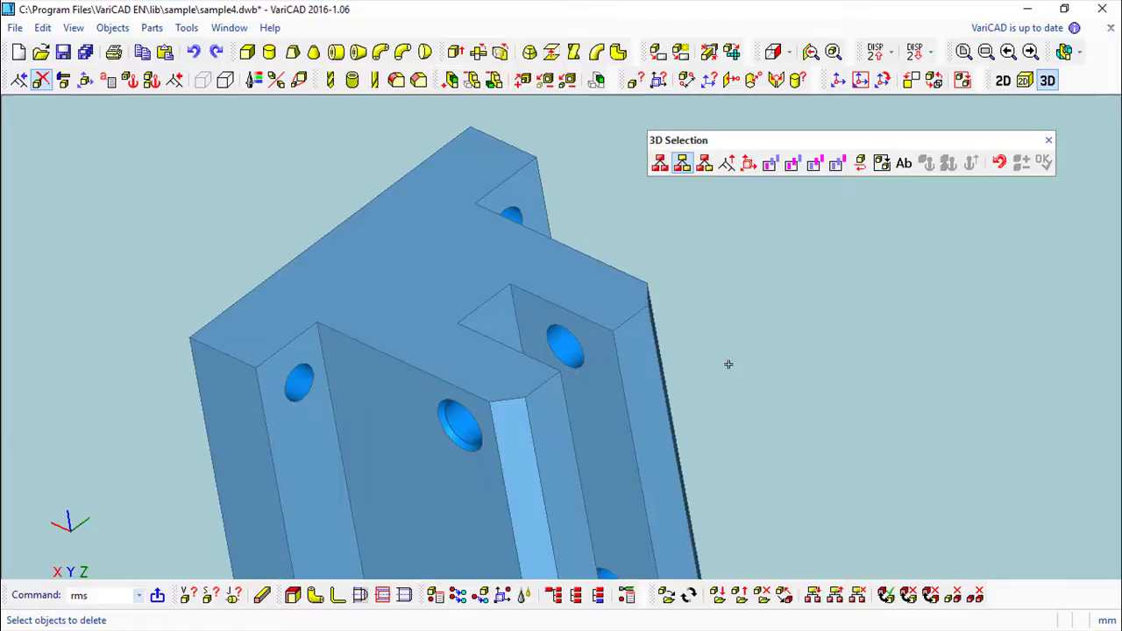
left_click(682, 164)
scroll(709, 378, "down", 2)
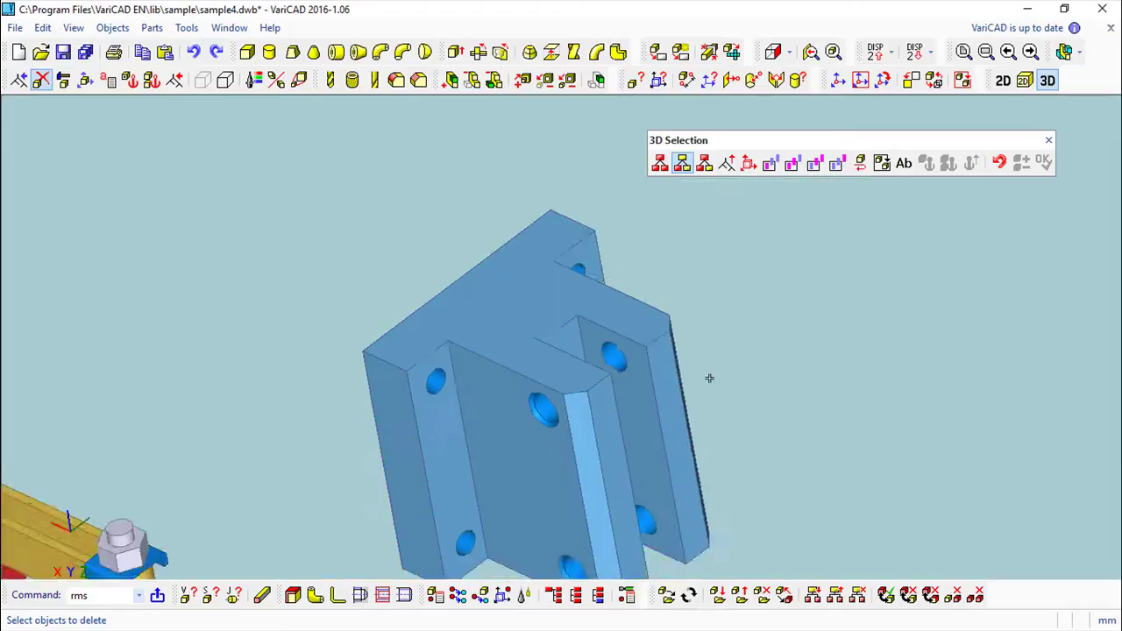
scroll(709, 378, "down", 4)
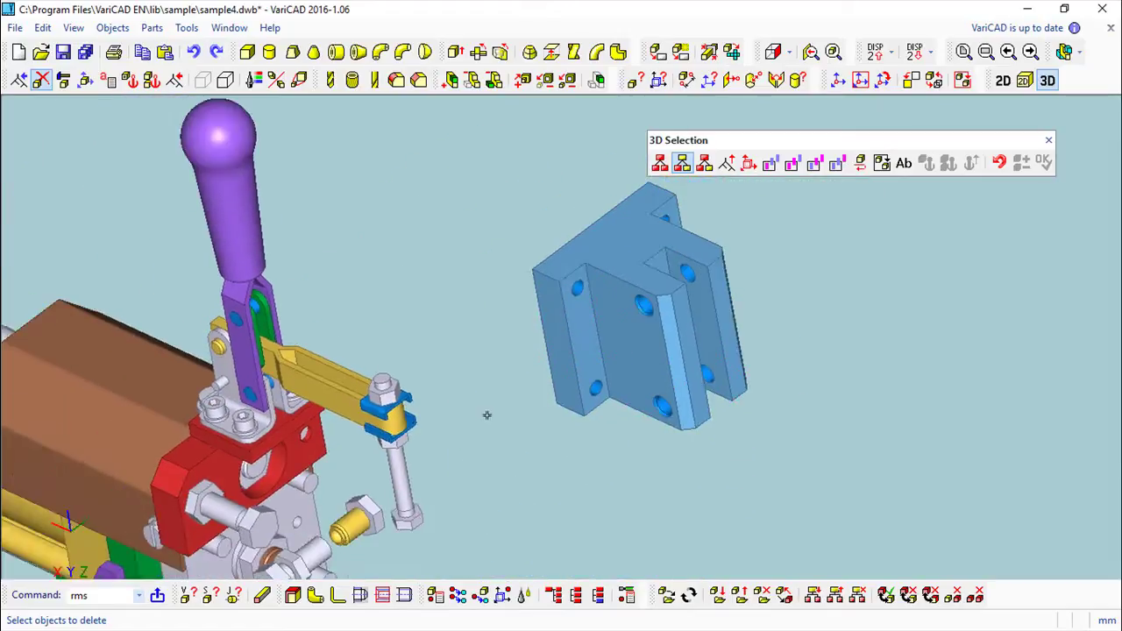
middle_click_drag(487, 415, 619, 307)
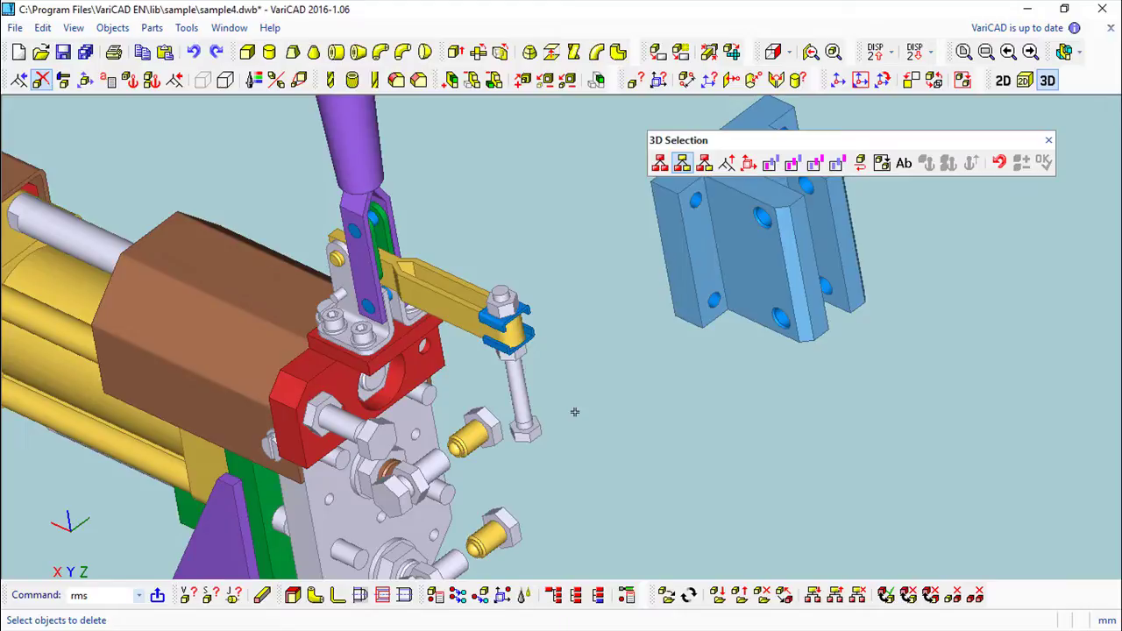
middle_click_drag(597, 389, 696, 346)
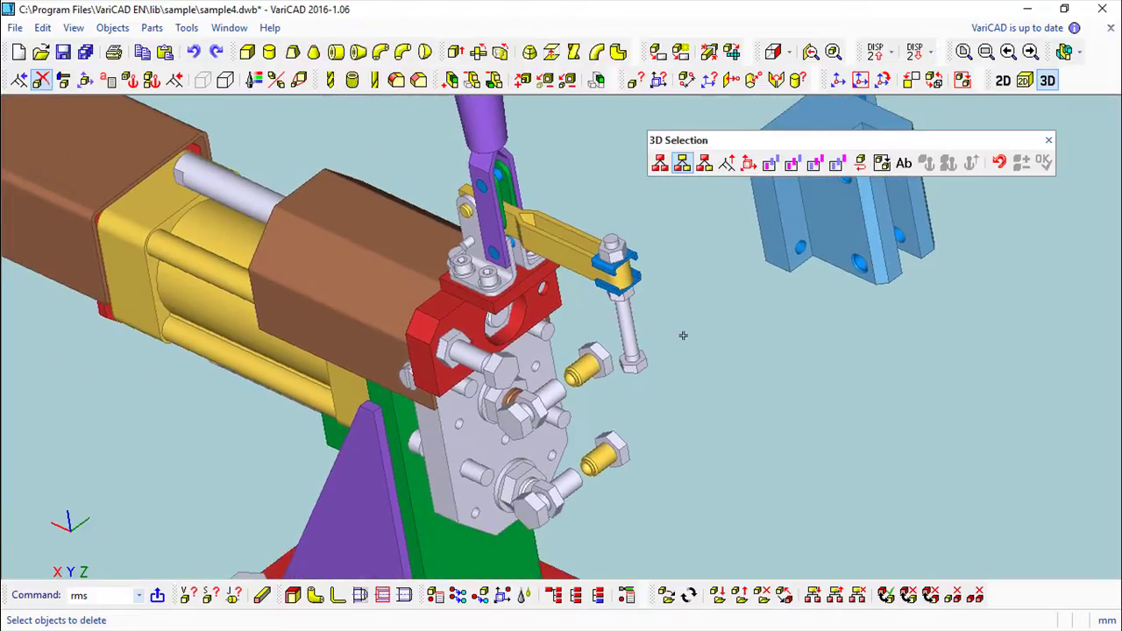